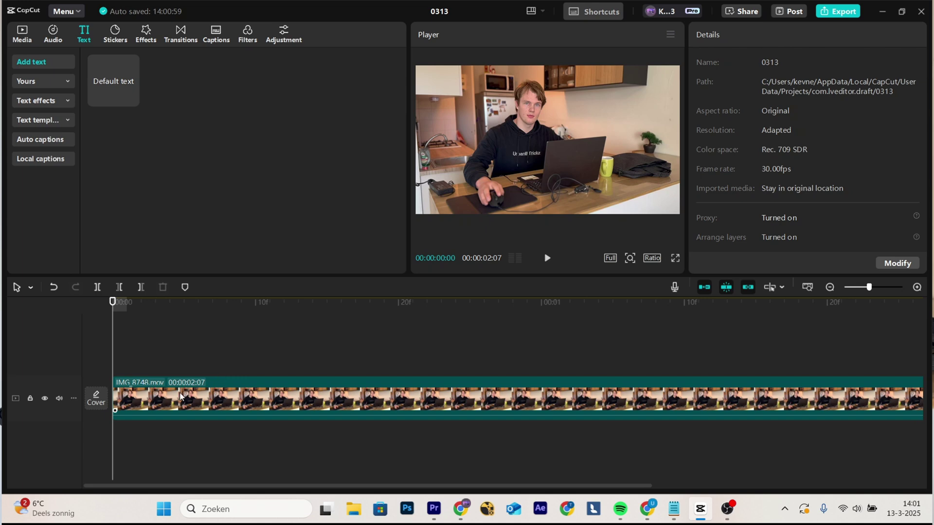
- Paste a background-removed copy of the video on an upper track and slot a 'First Effect' title between the layers
left_click(180, 396)
key("ctrl+c")
key("ctrl+v")
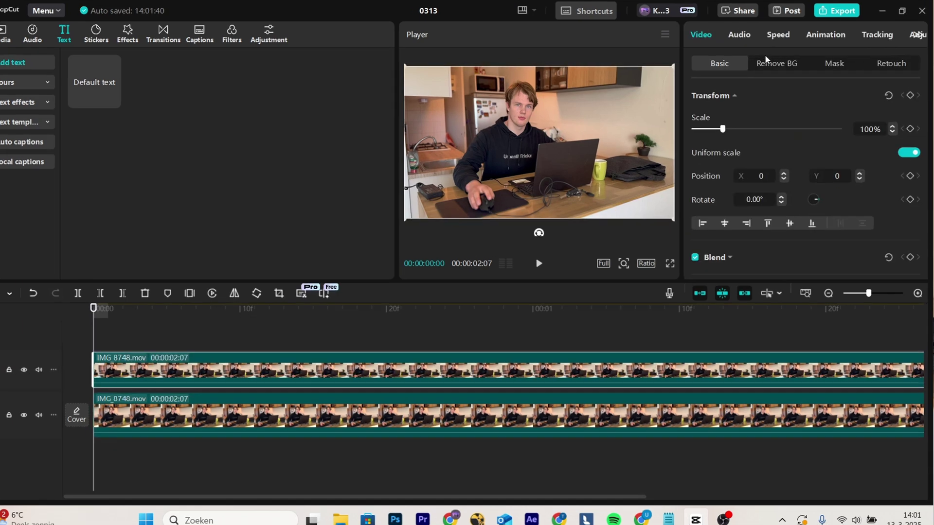
left_click(779, 62)
left_click(699, 93)
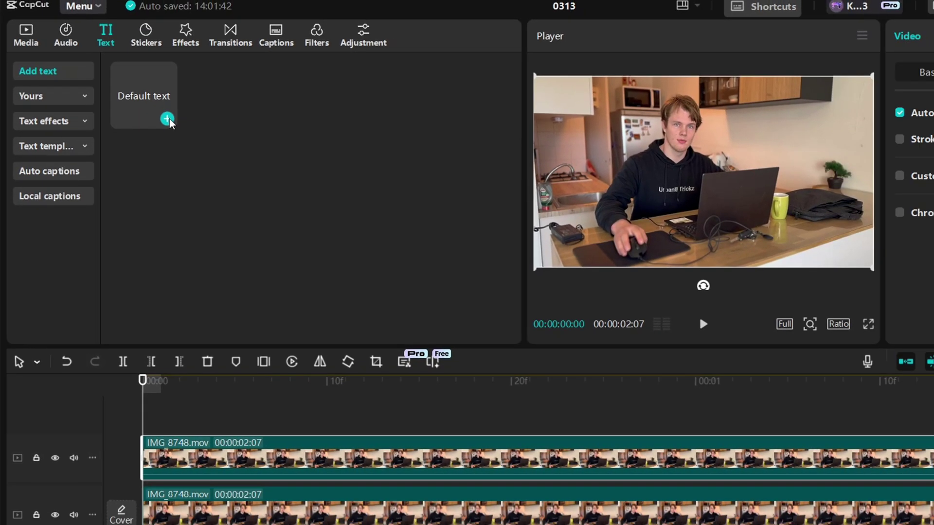
left_click(187, 128)
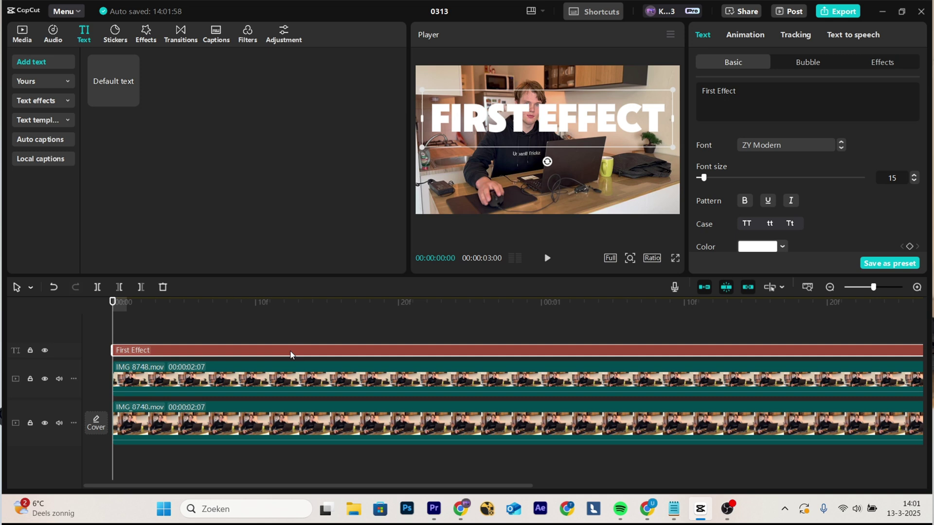
left_click_drag(263, 351, 261, 387)
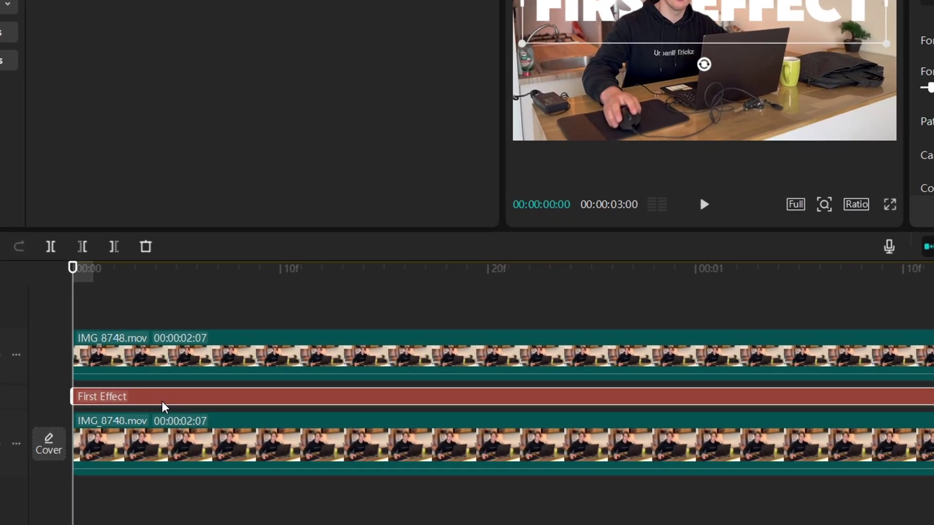
- Convert the First Effect text into a compound clip and open its Basic transform settings
right_click(174, 392)
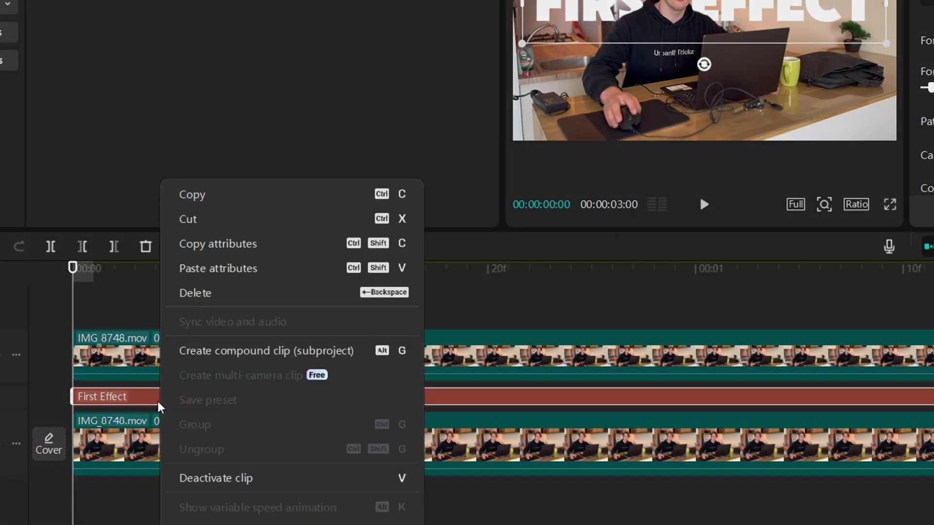
left_click(217, 343)
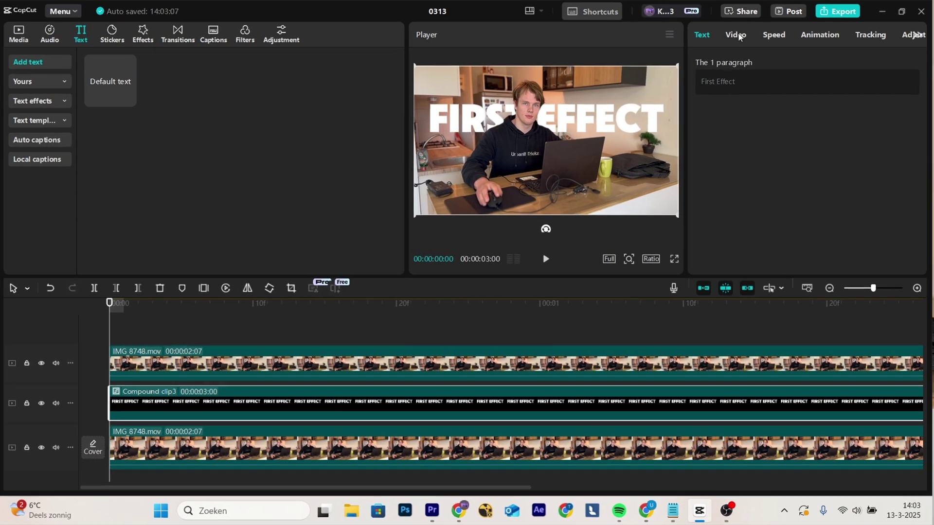
left_click(771, 35)
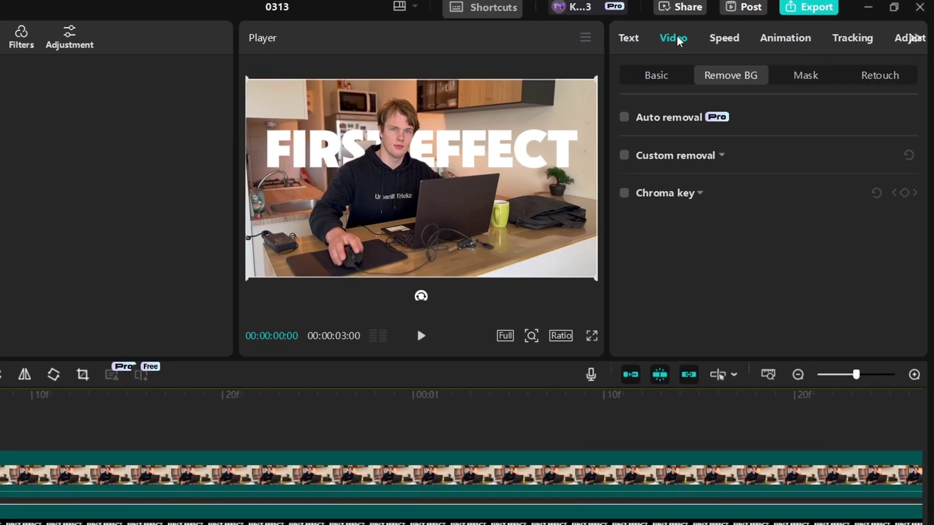
left_click(646, 77)
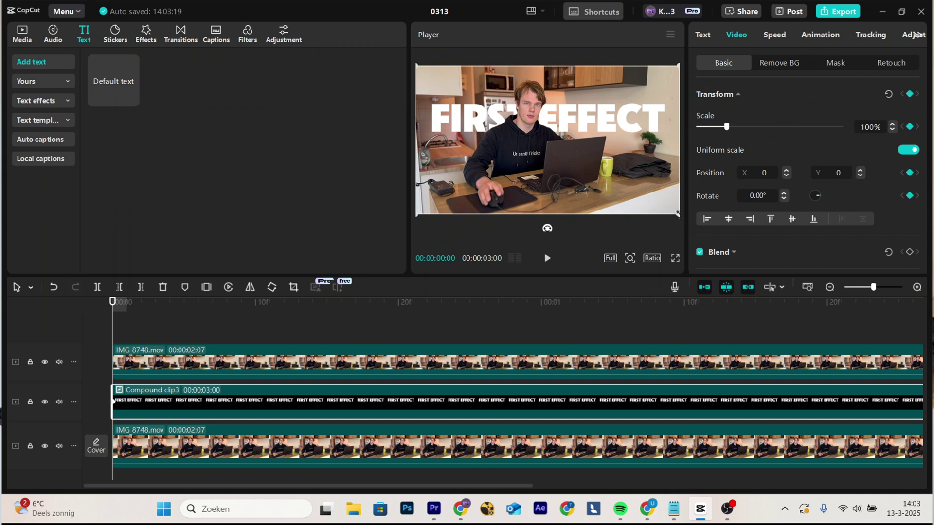
- Keyframe the title to grow to 111%, then shrink to about 84% and rise higher in the frame
key("space")
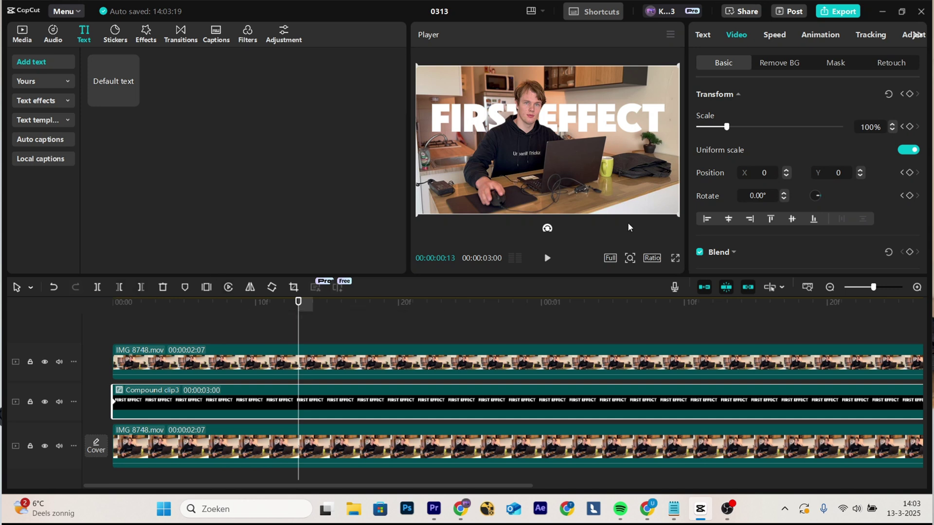
mouse_move(676, 216)
left_mouse_down()
mouse_move(703, 219)
mouse_move(689, 220)
left_mouse_up()
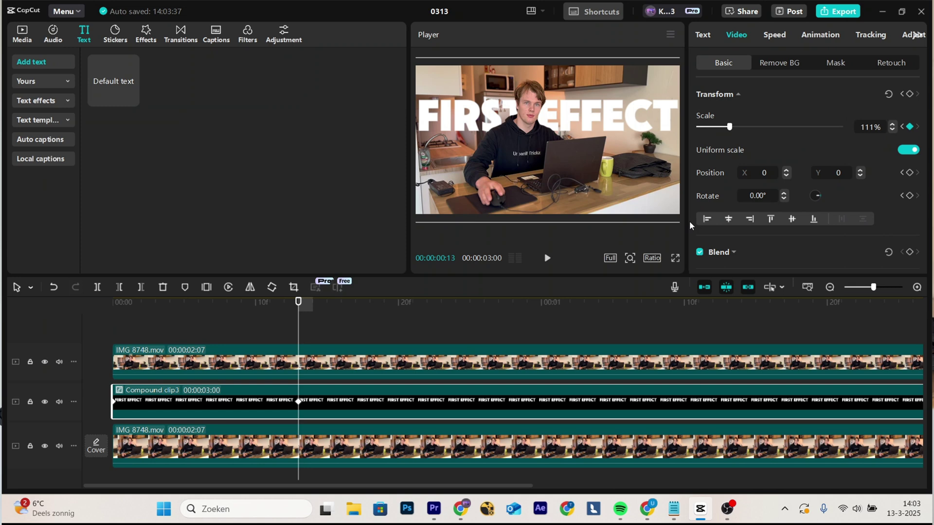
key("space")
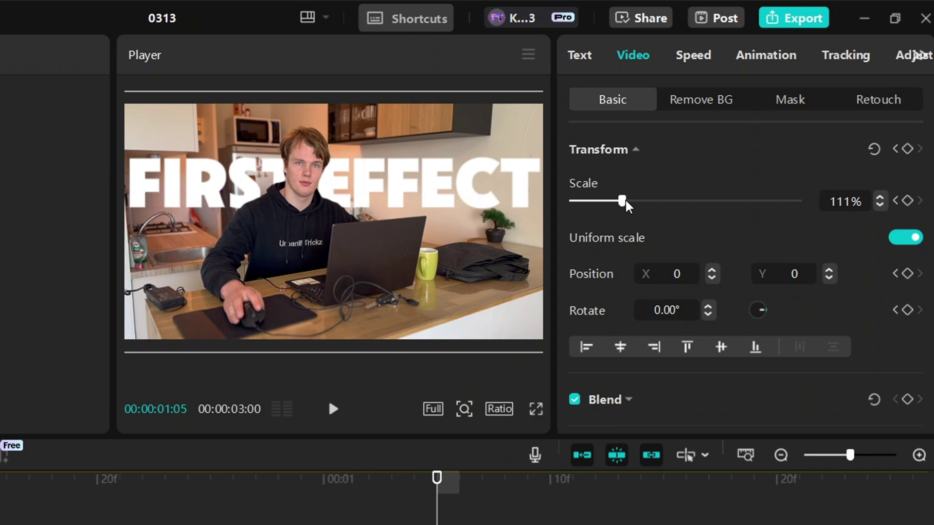
left_click_drag(729, 126, 726, 128)
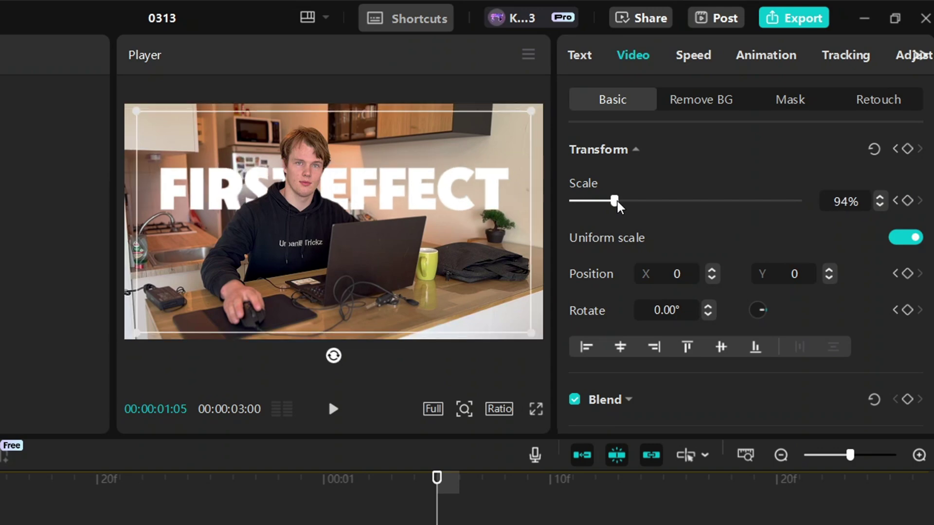
left_click_drag(617, 201, 609, 202)
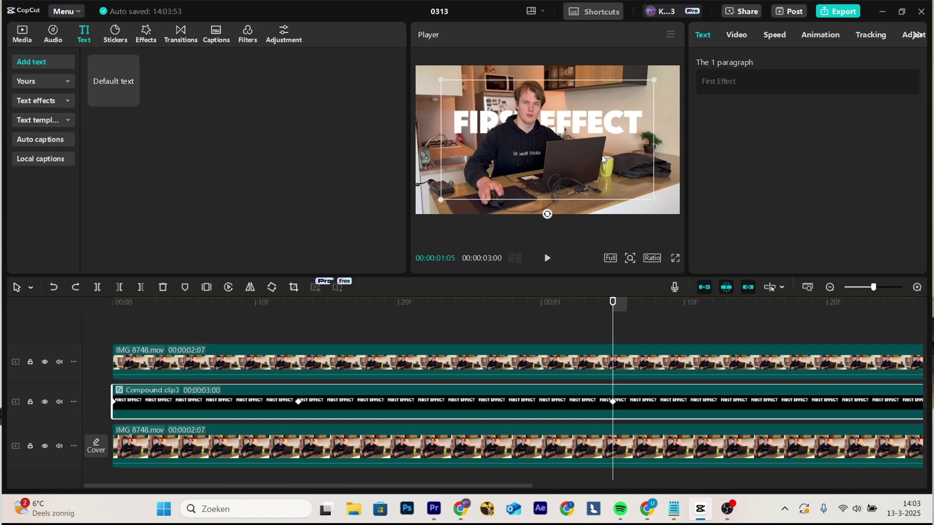
left_click_drag(603, 159, 599, 144)
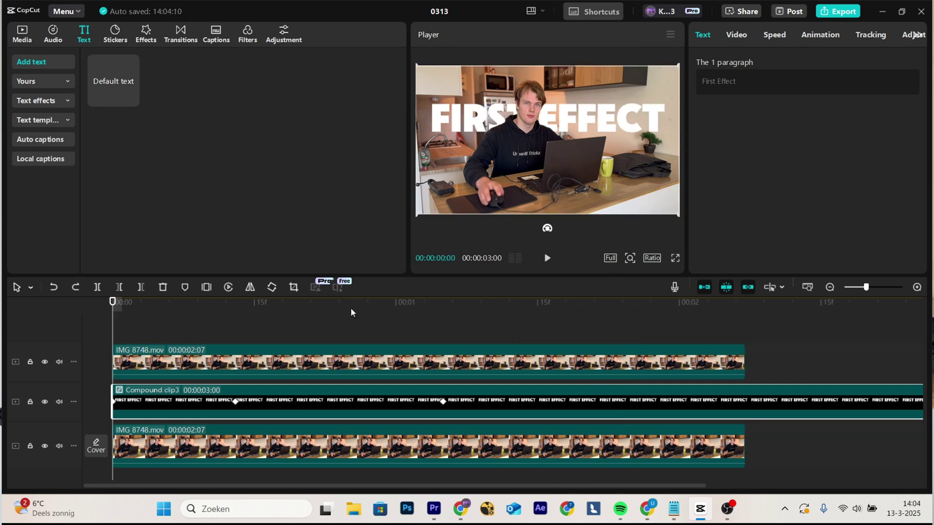
key("space")
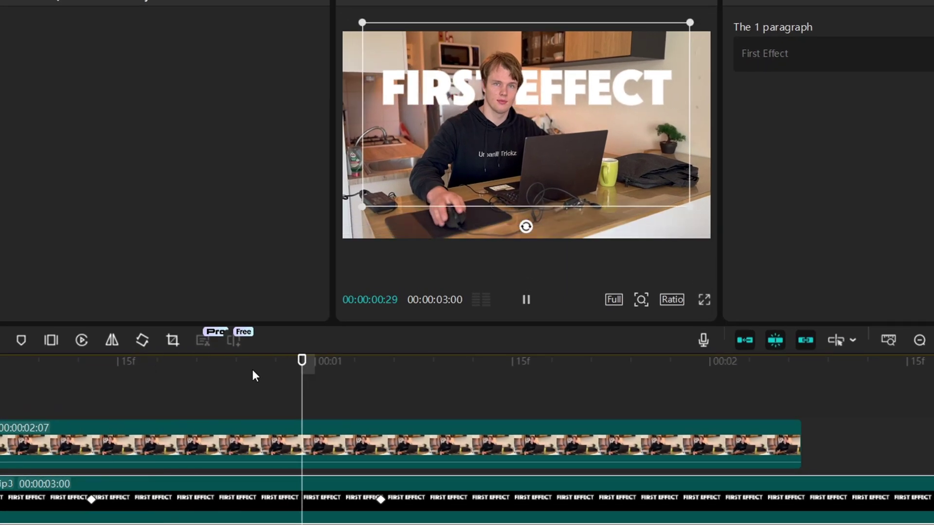
key("space")
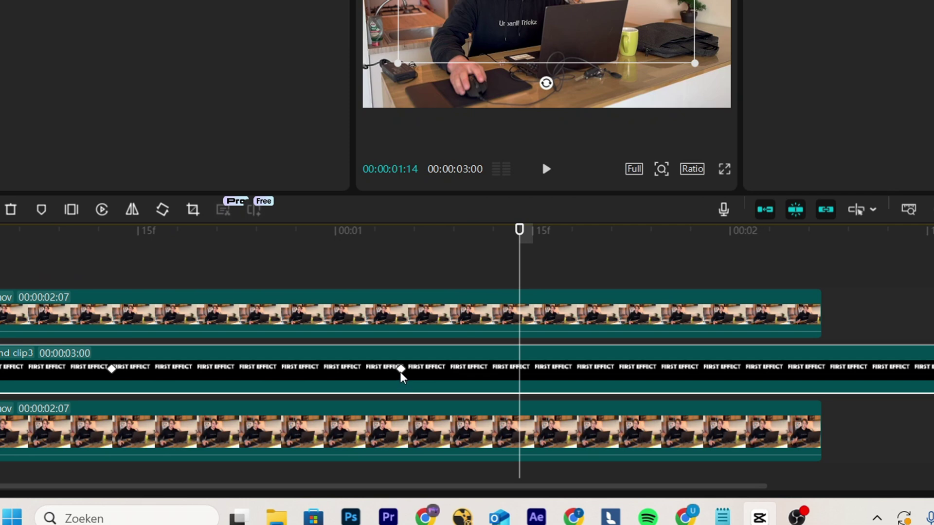
- Apply the Ease preset curve to the scale keyframe and nest the title as a new compound clip
right_click(380, 500)
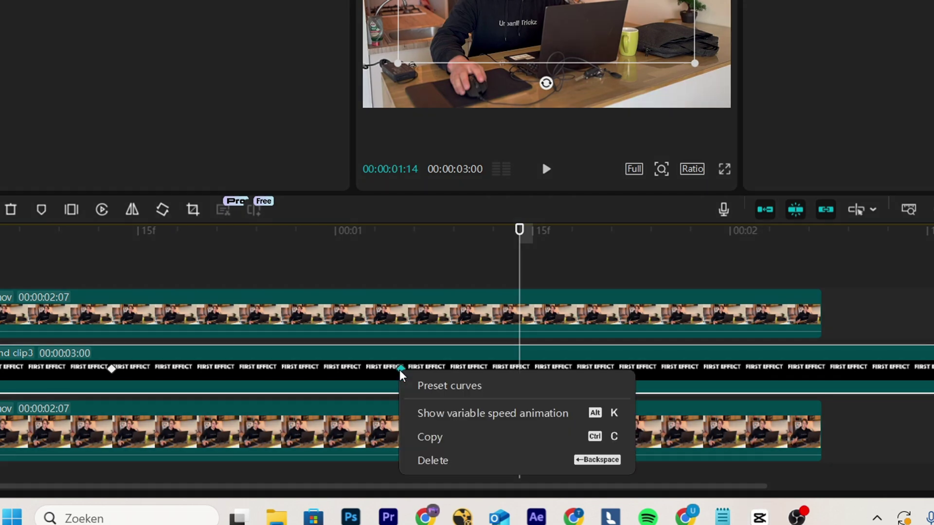
left_click(422, 386)
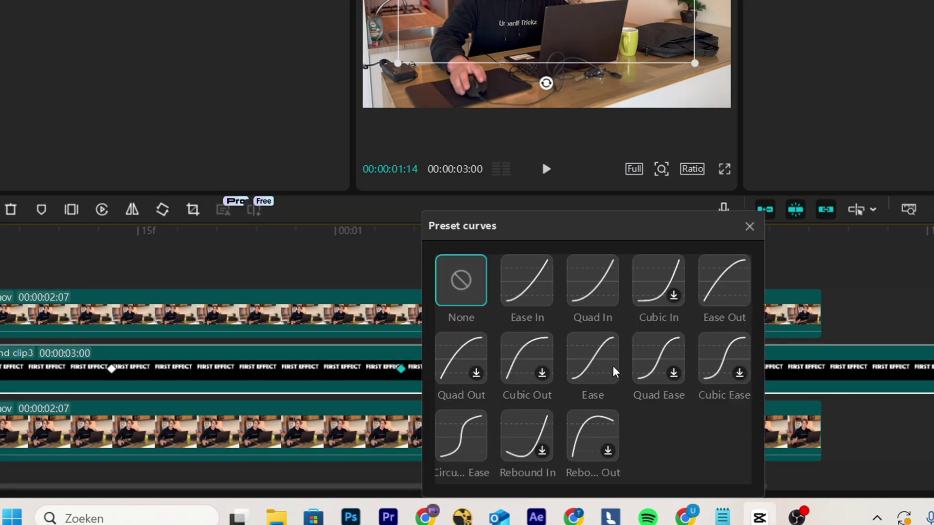
left_click(596, 365)
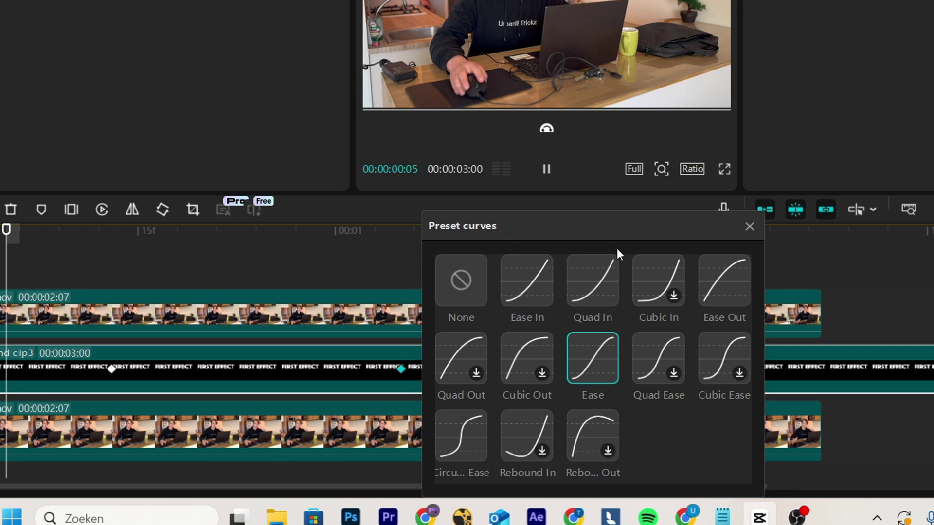
left_click(749, 227)
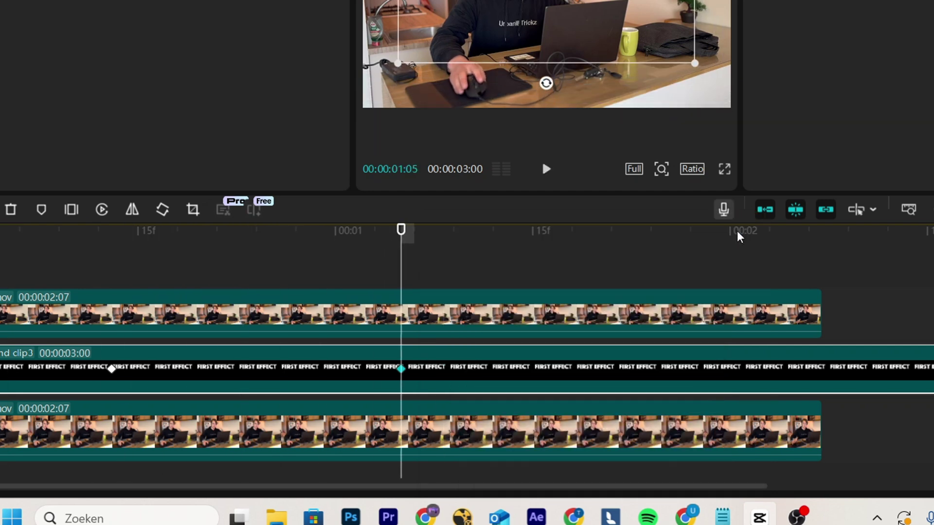
right_click(450, 381)
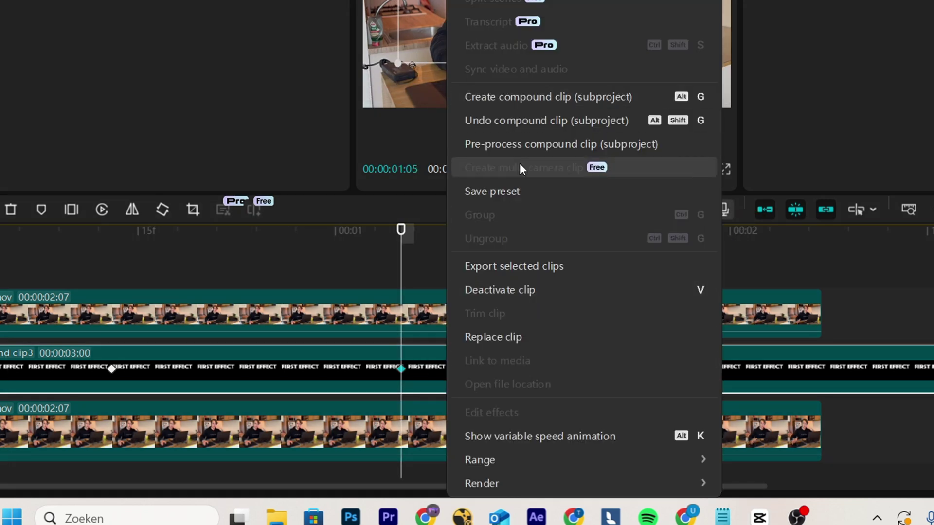
left_click(509, 109)
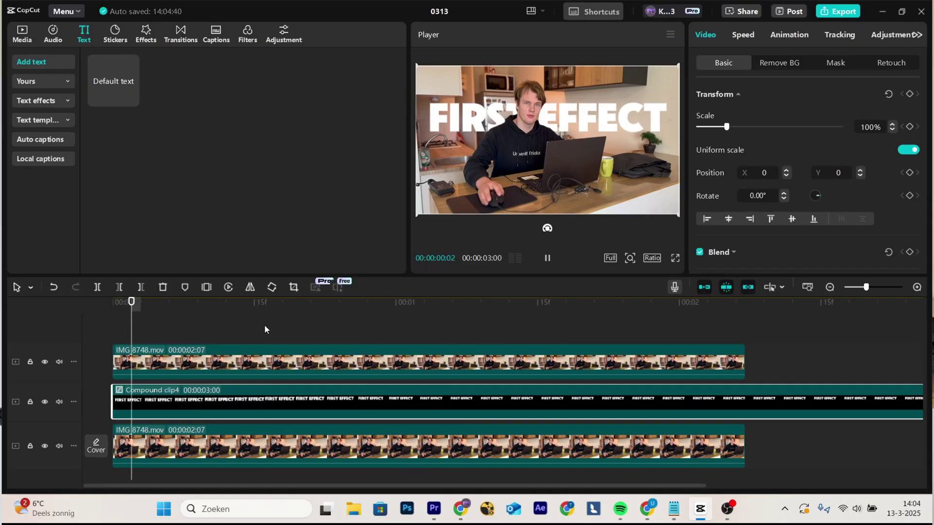
- Split the title at the 22-frame mark and move the opening piece to a track above
key("space")
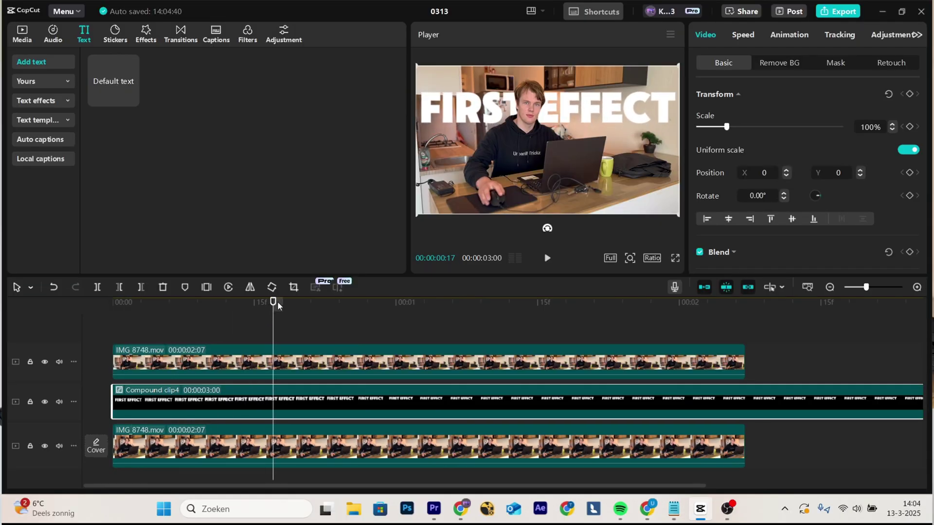
left_click_drag(279, 305, 319, 306)
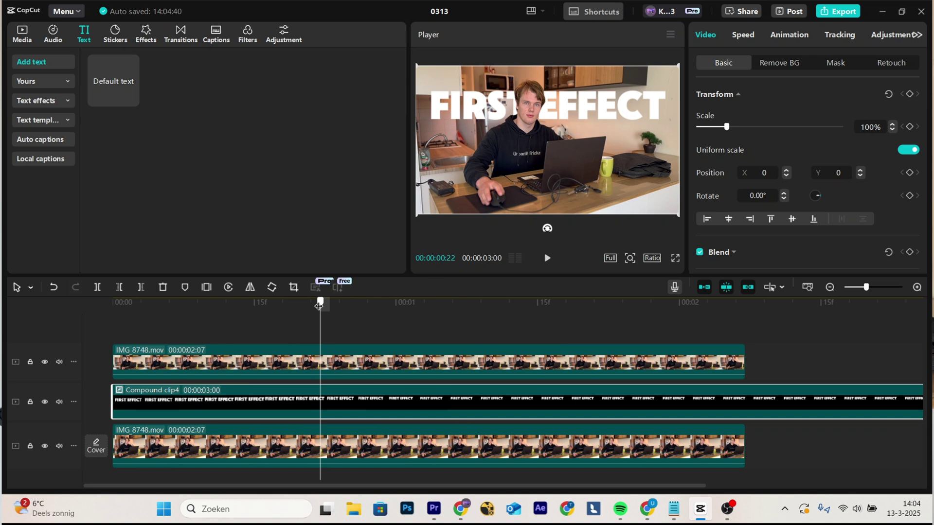
key("ctrl+b")
left_click_drag(267, 412, 267, 338)
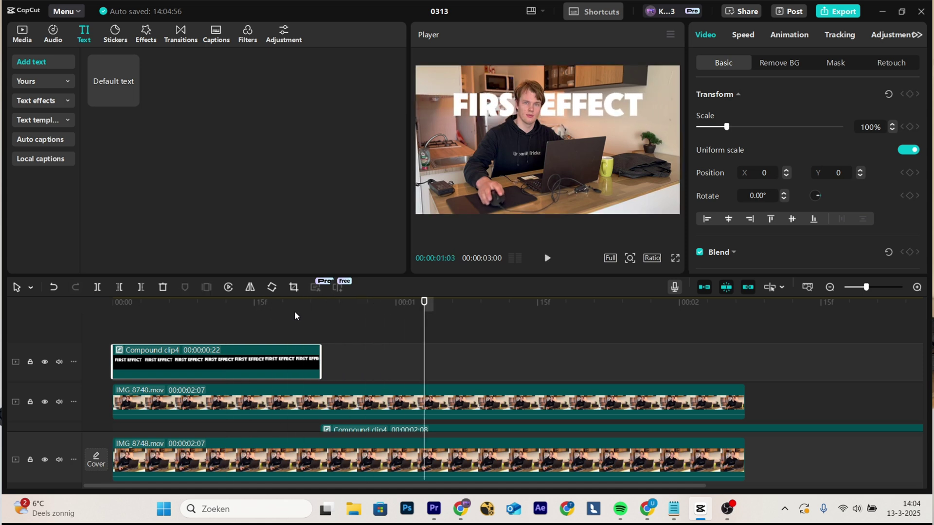
- Extend the top title piece to 24 frames and give it a 0.1 s Fade Out exit animation
left_click_drag(322, 301, 299, 308)
left_click_drag(321, 363, 340, 363)
scroll(340, 363, "up", 1)
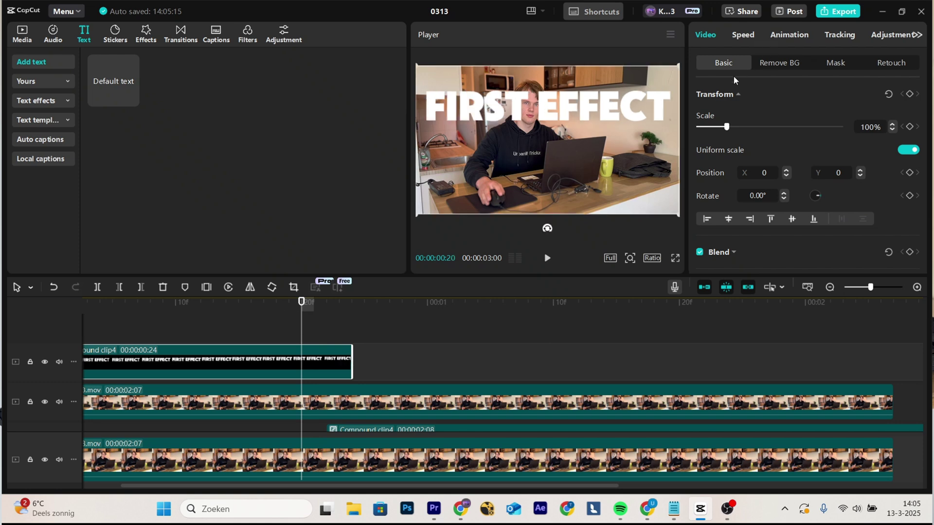
left_click(790, 34)
left_click(758, 159)
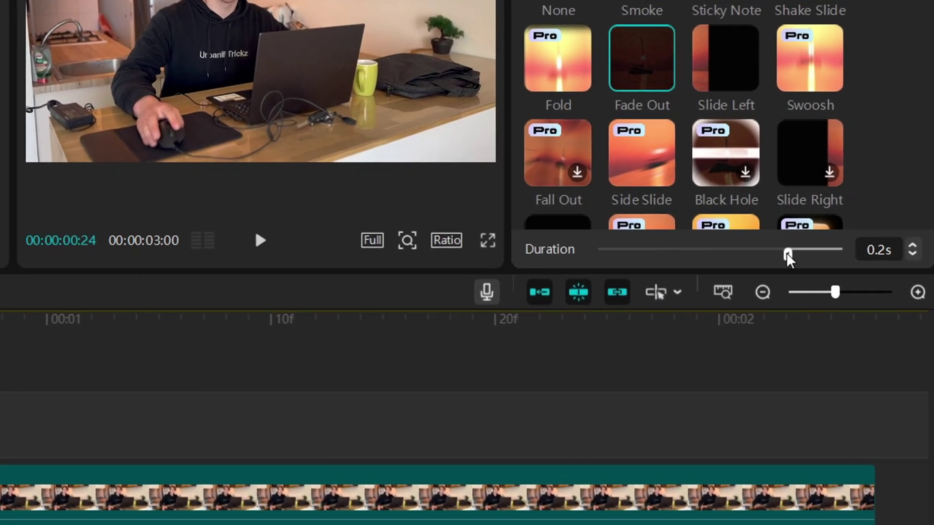
left_click_drag(786, 252, 799, 253)
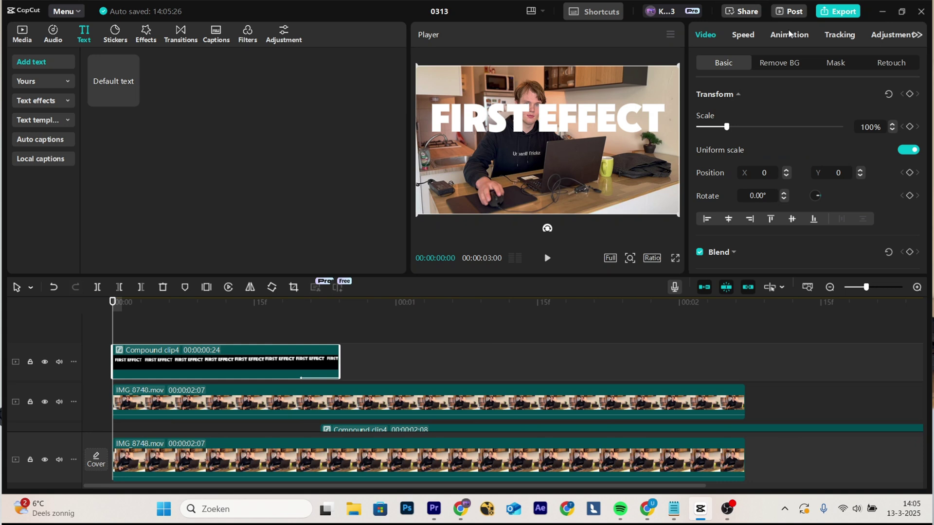
- Browse the In animation presets and play back the FIRST EFFECT title
left_click(789, 34)
left_click(740, 59)
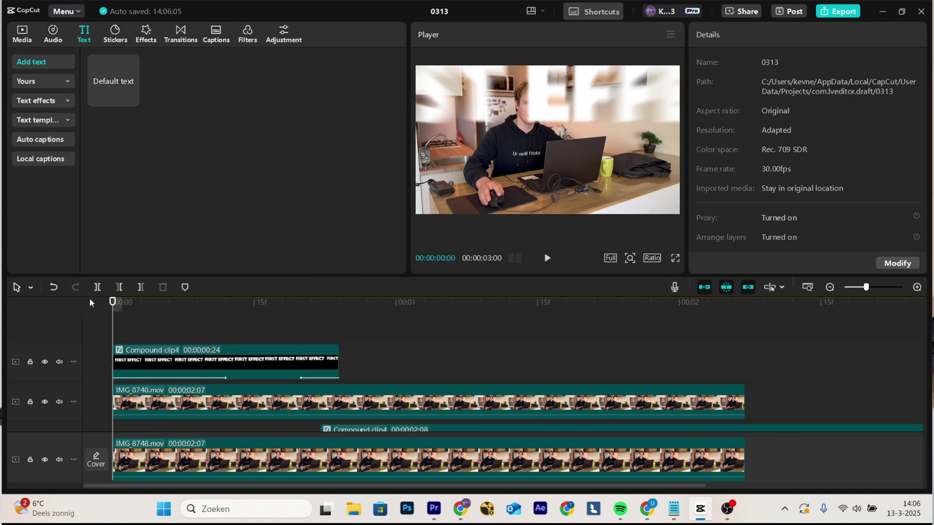
key("space")
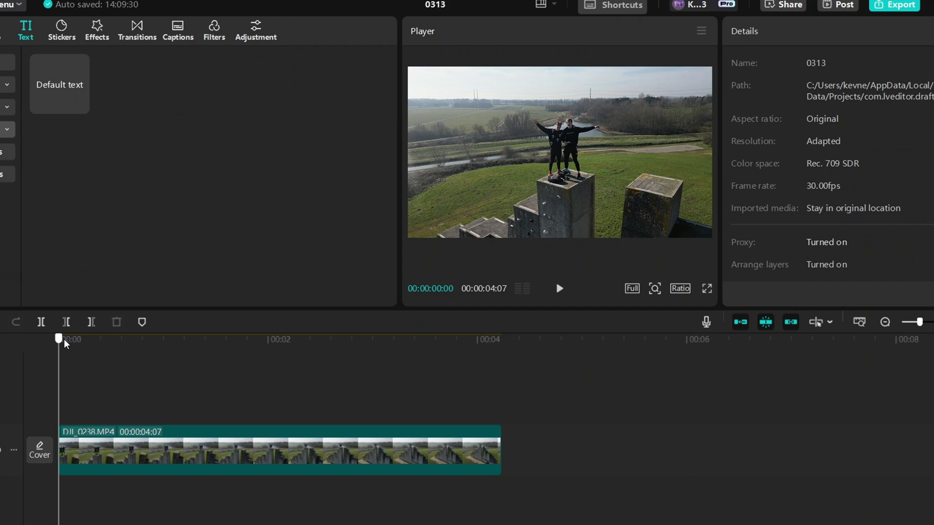
- Preview the drone footage and add the My Breakfast Sandwich callout template
left_click_drag(112, 302, 191, 300)
left_click_drag(35, 437, 0, 443)
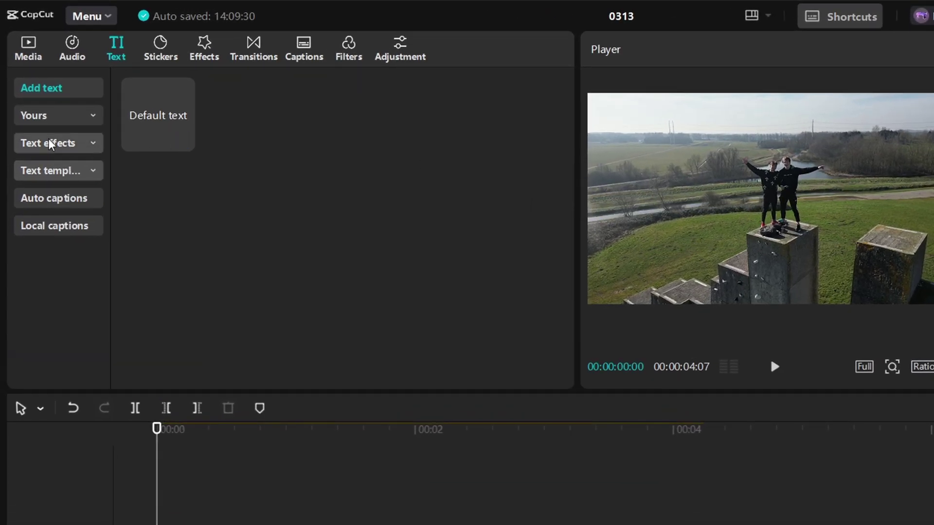
left_click(58, 178)
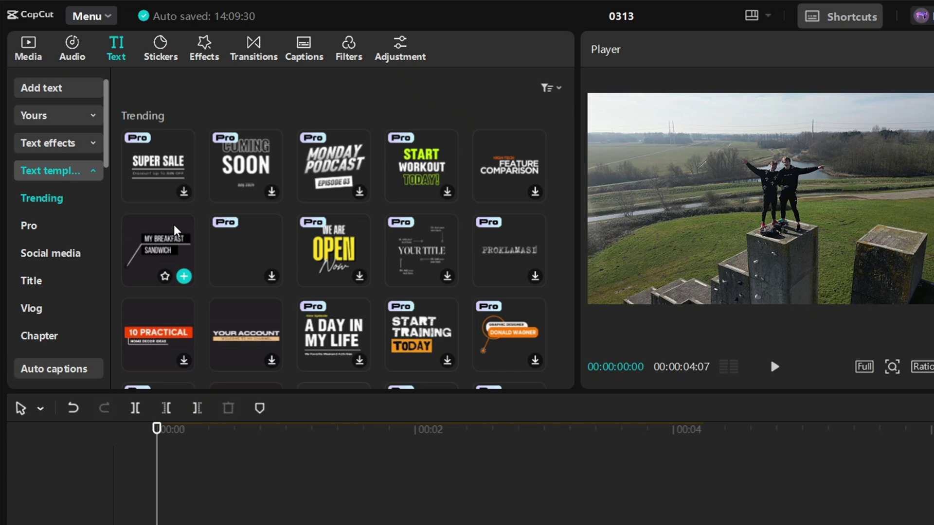
left_click(183, 276)
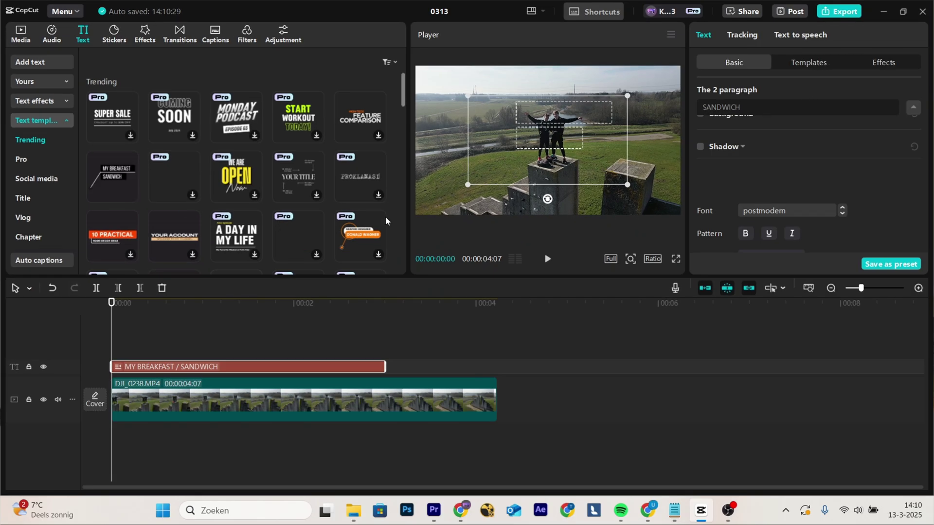
- Retype the callout's two lines with the two people's names and shrink it into the upper right
key("space")
double_click(548, 119)
type("Luc")
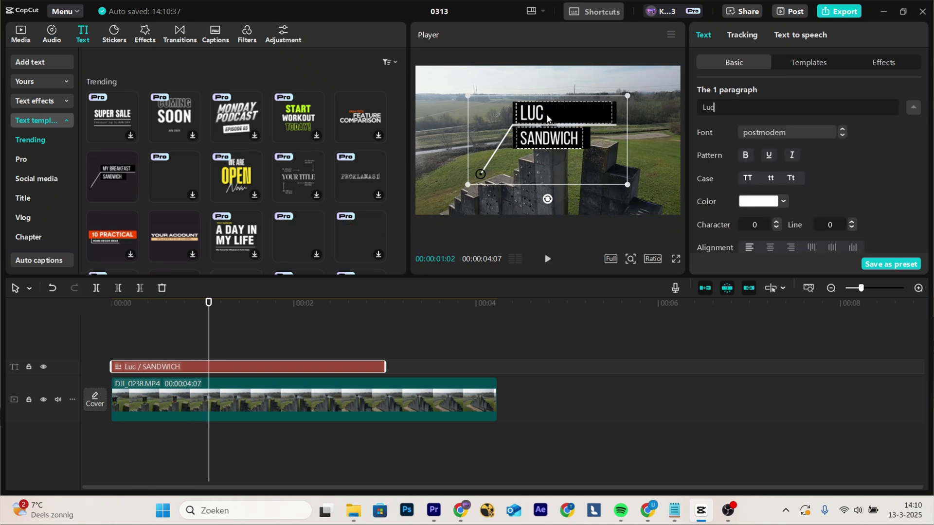
type(" &")
double_click(559, 145)
type("Kevin")
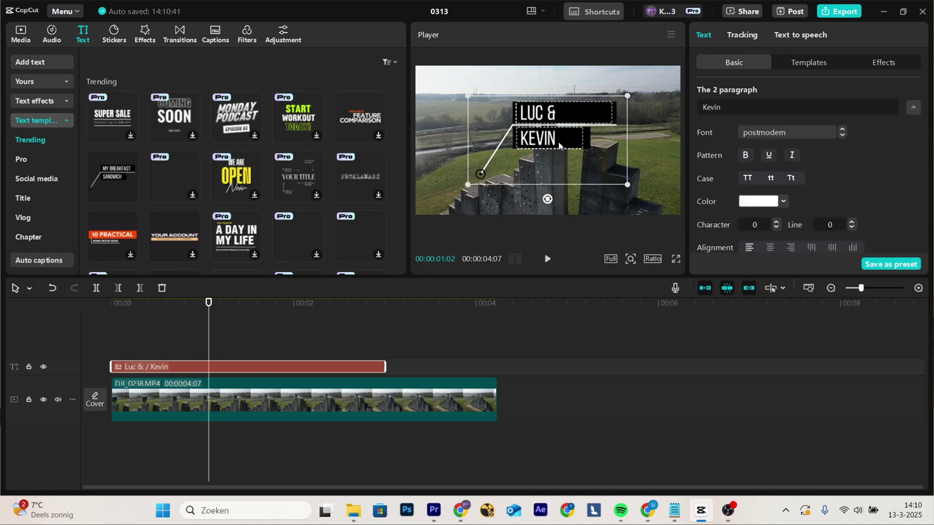
left_click_drag(559, 146, 585, 106)
- Scrub through the clip to check the callout's placement, then reselect the callout clip
left_click(89, 314)
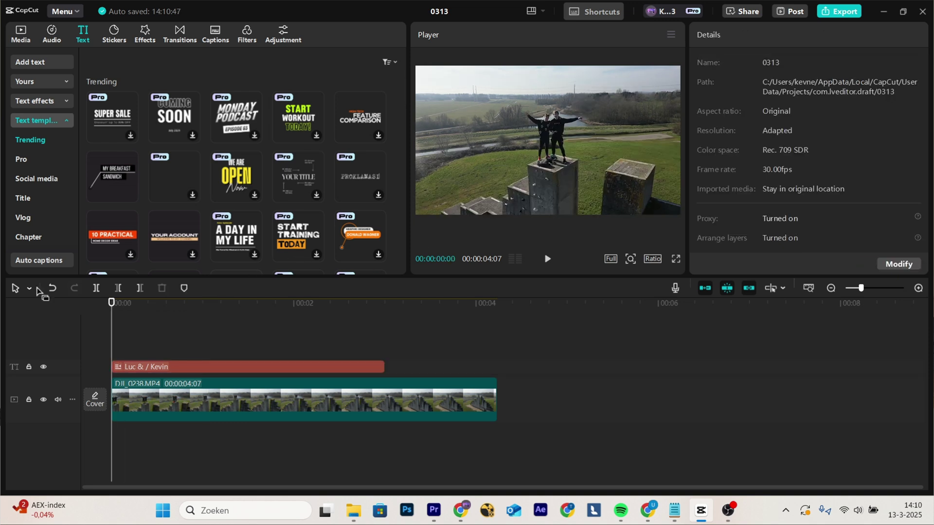
left_click(351, 335)
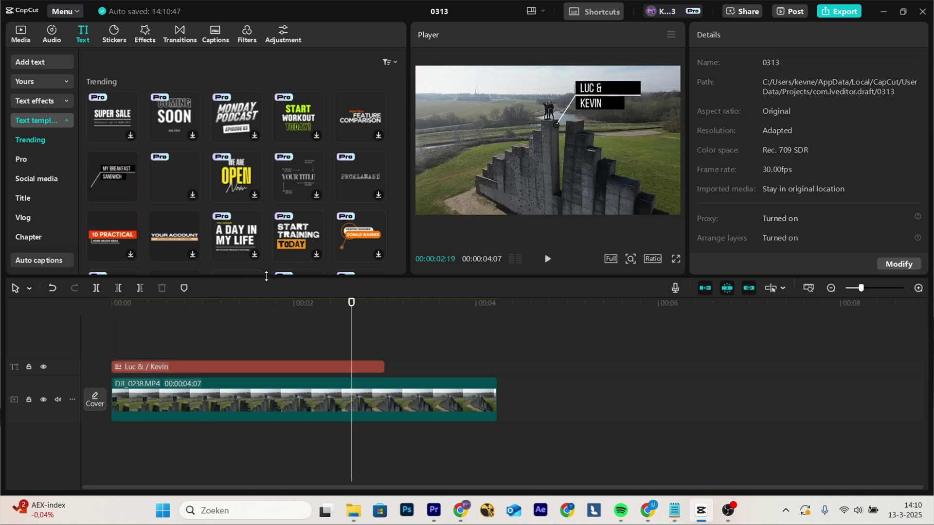
left_click_drag(284, 314, 39, 304)
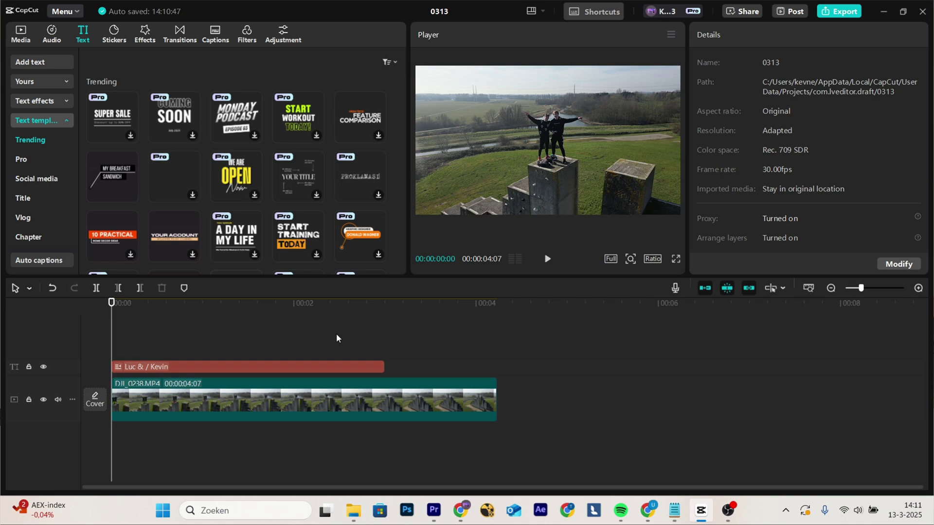
left_click(220, 368)
- Make the callout a compound clip and motion-track it with a box fitted around the two people
right_click(219, 368)
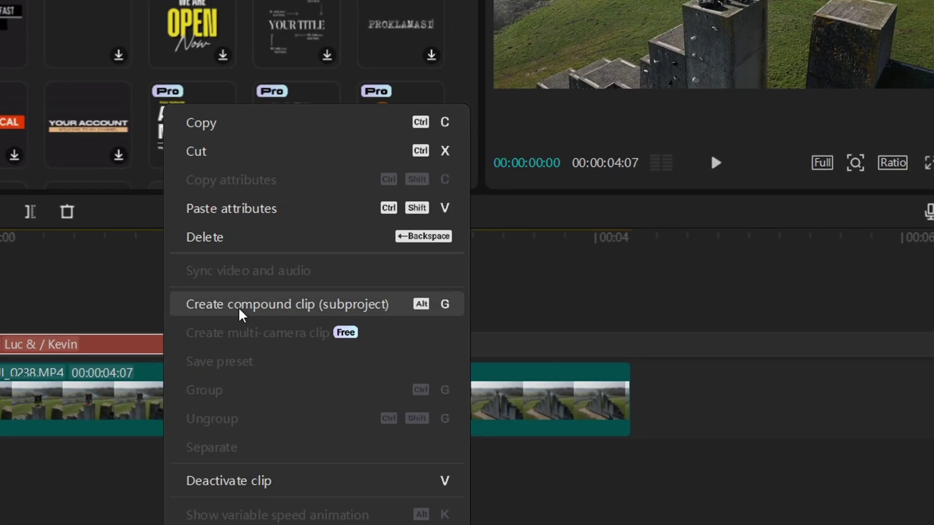
left_click(257, 351)
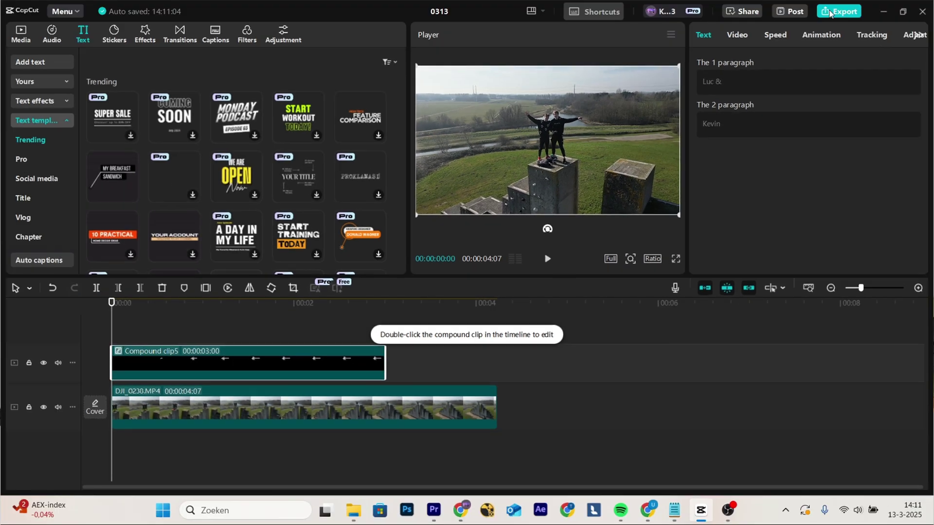
left_click(872, 35)
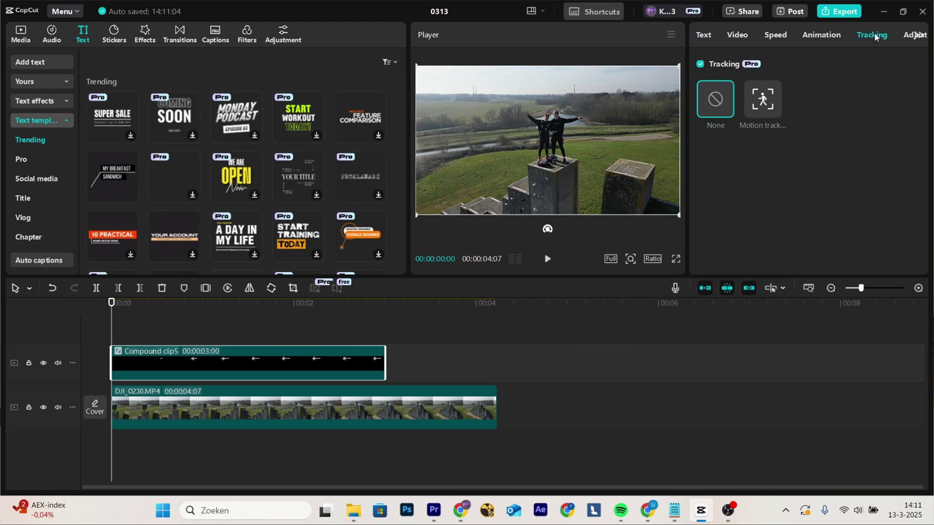
left_click(763, 100)
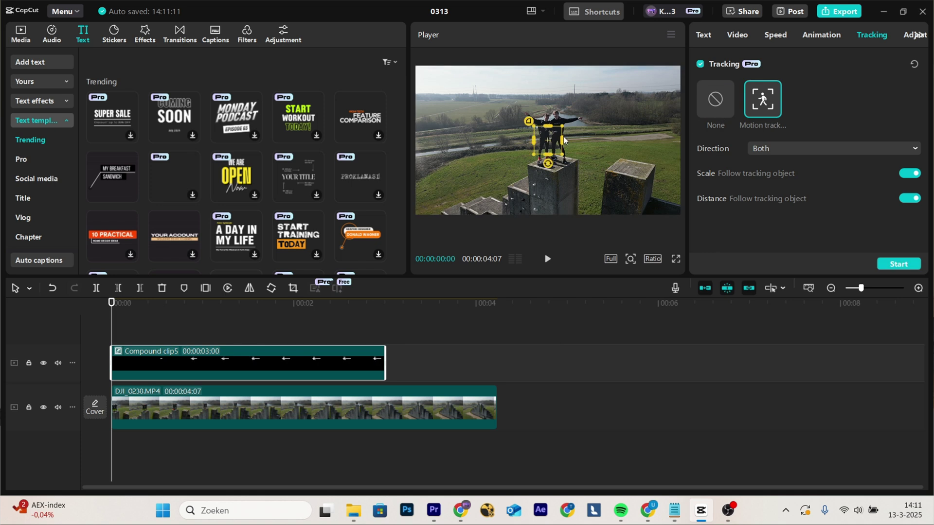
mouse_move(563, 136)
left_mouse_down()
mouse_move(579, 133)
mouse_move(553, 136)
mouse_move(560, 160)
mouse_move(550, 151)
mouse_move(556, 126)
left_mouse_up()
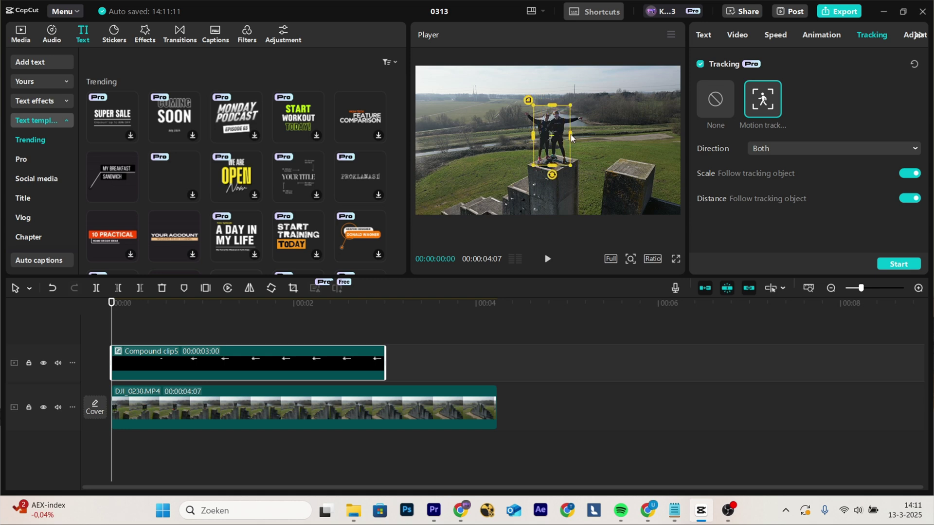
left_click(898, 265)
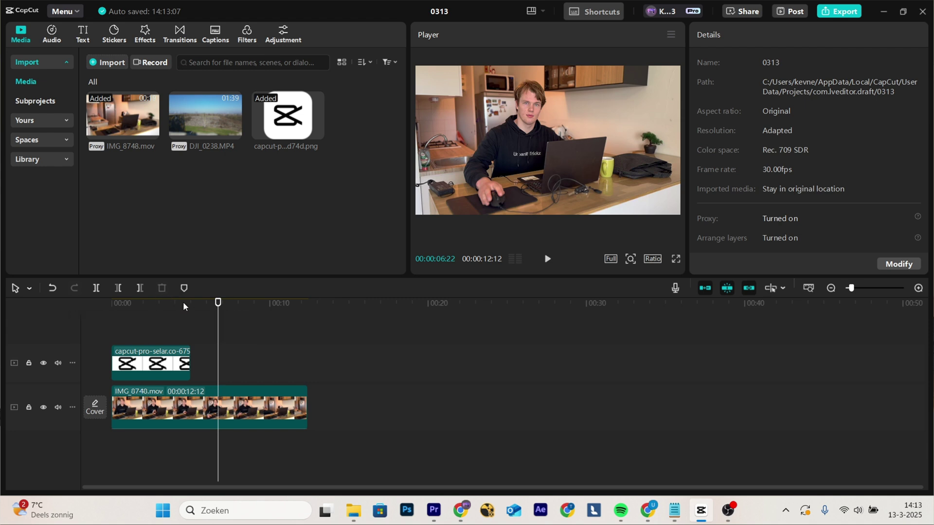
- Shrink the CapCut logo to 31%, move it to the lower middle, and make it a compound clip
left_click(143, 336)
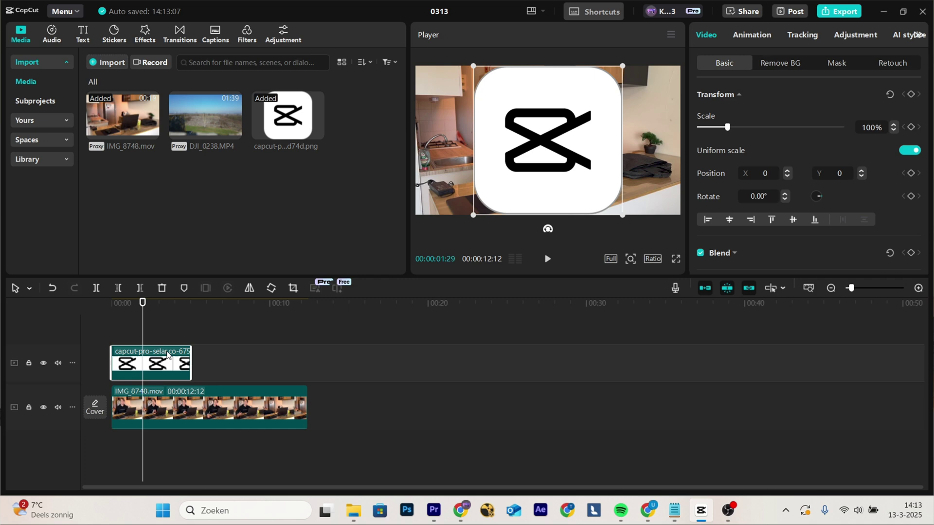
left_click_drag(473, 215, 529, 139)
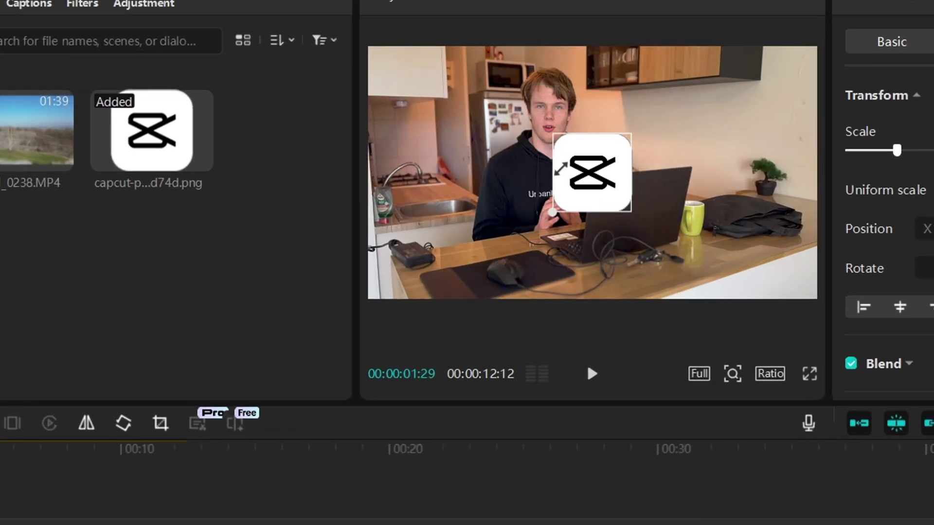
left_click_drag(608, 184, 455, 260)
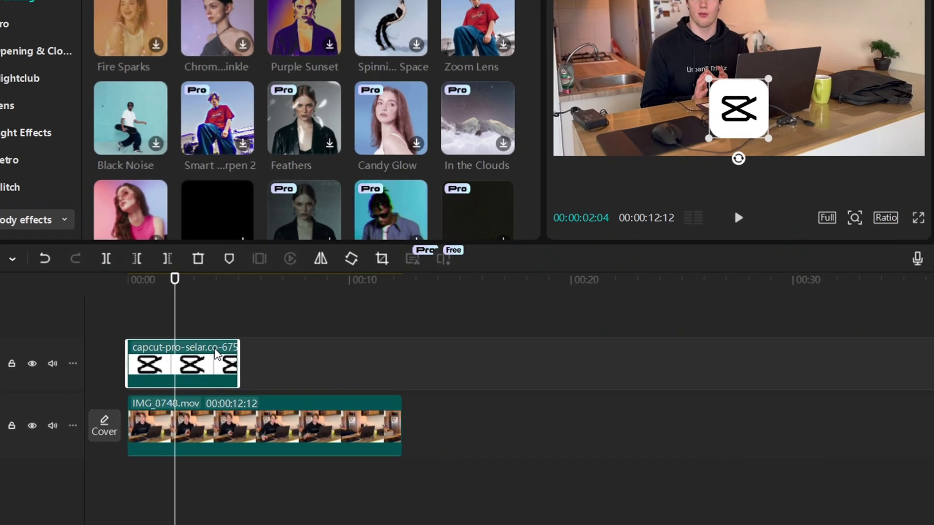
right_click(174, 375)
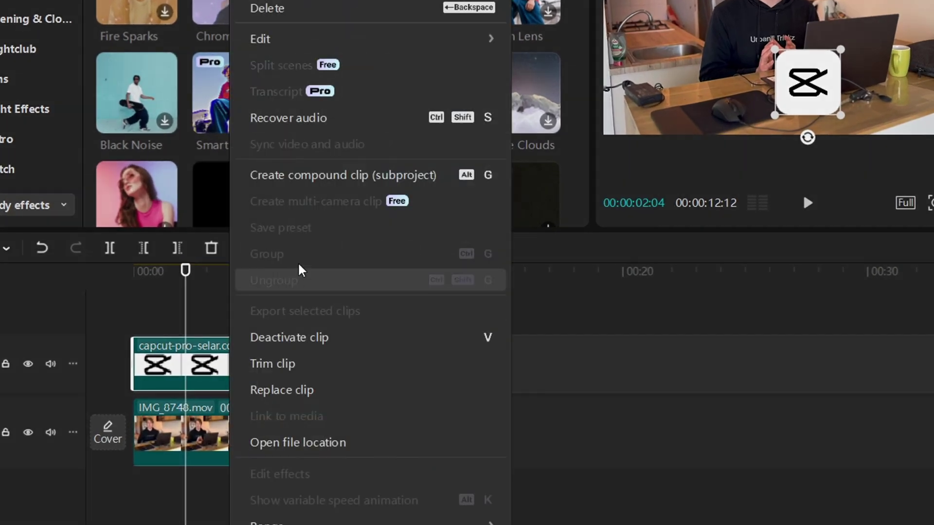
left_click(359, 176)
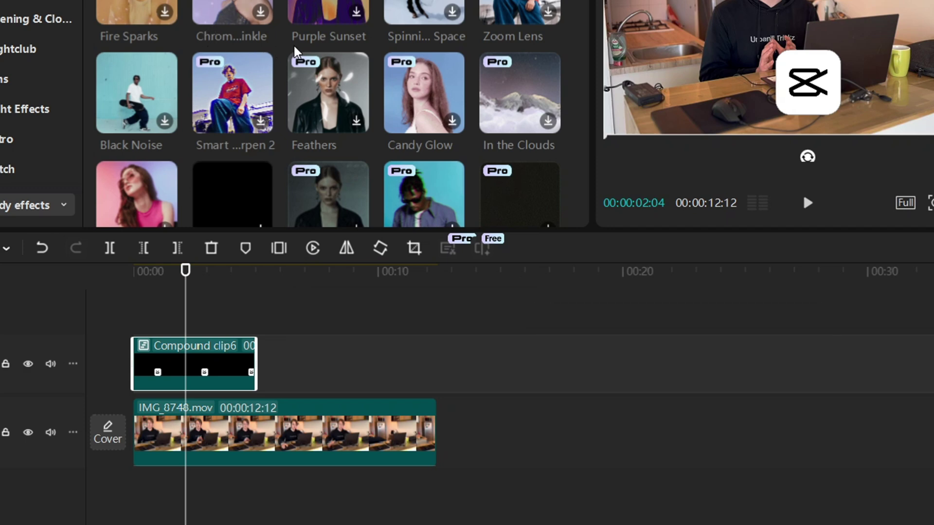
- Search the effects library for 'rebound swing'
scroll(261, 60, "down", 2)
scroll(298, 89, "up", 2)
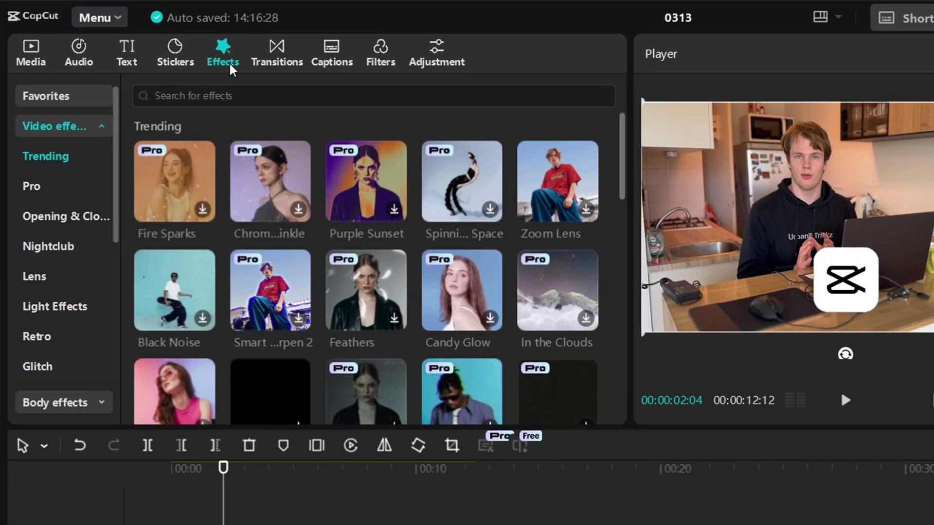
left_click(61, 88)
left_click(179, 89)
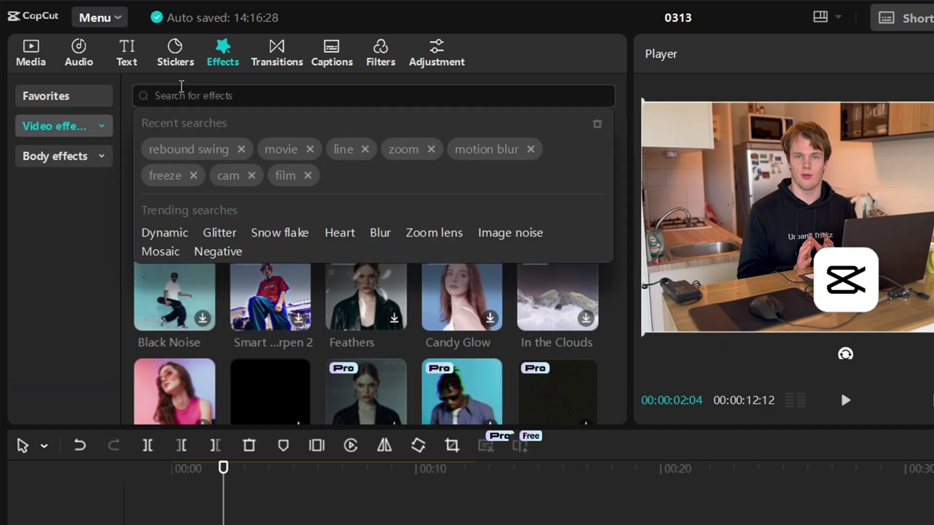
type("rebound swing")
key("Return")
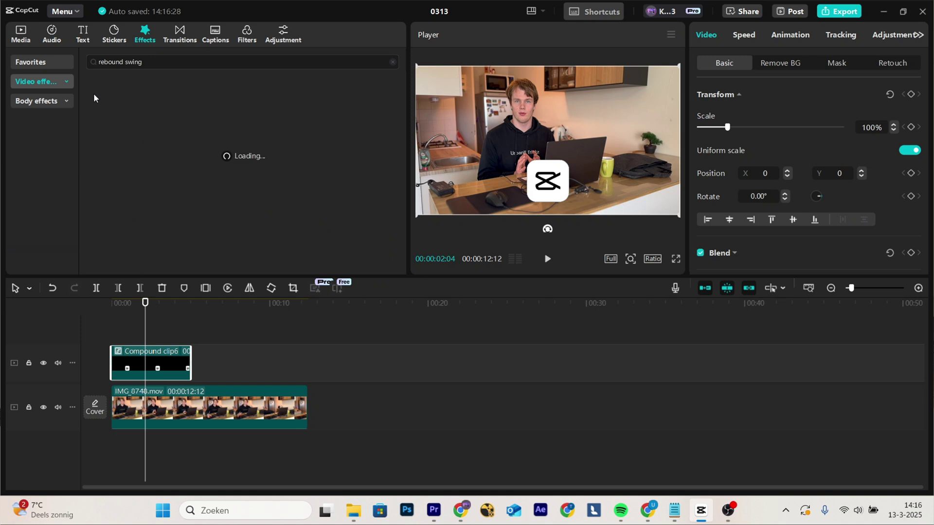
- Place Rebound Swing as its own effect layer above the logo clip
left_click_drag(114, 122, 131, 365)
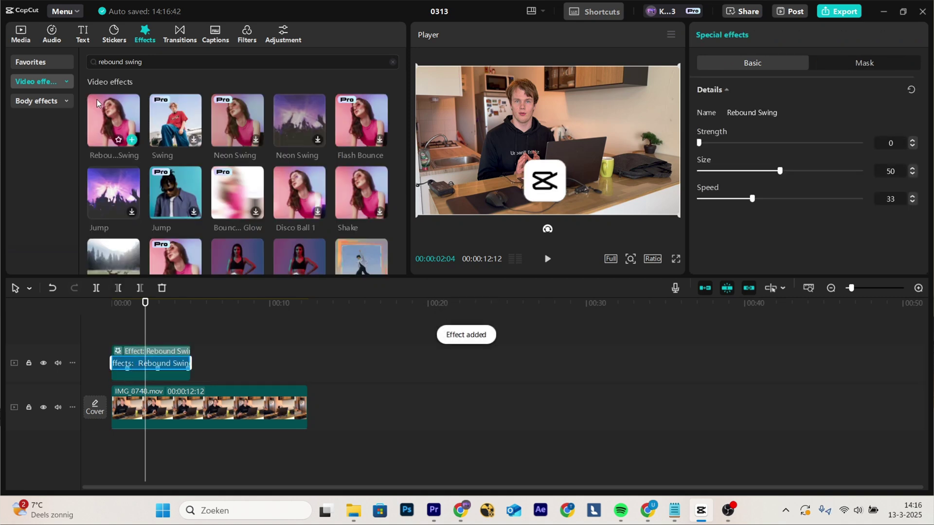
key("ctrl+z")
left_click_drag(115, 124, 165, 305)
key("ctrl+z")
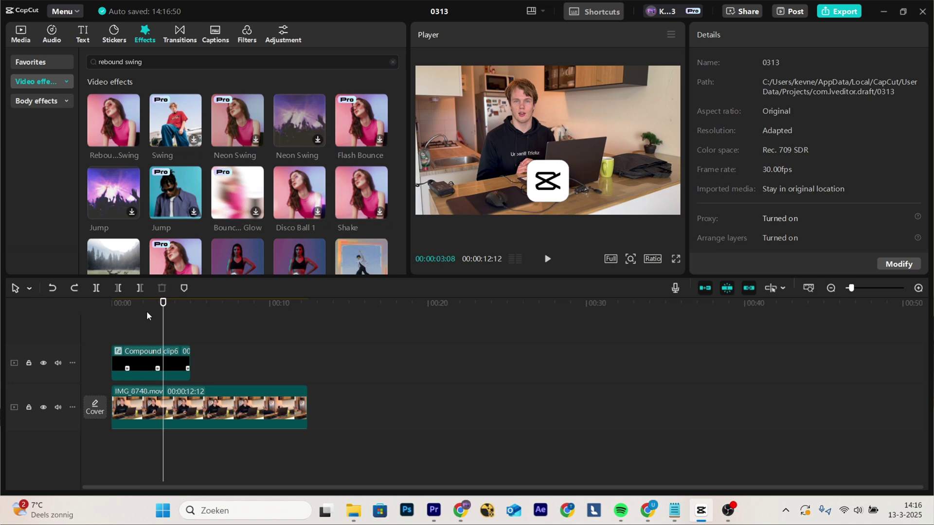
left_click_drag(113, 120, 145, 340)
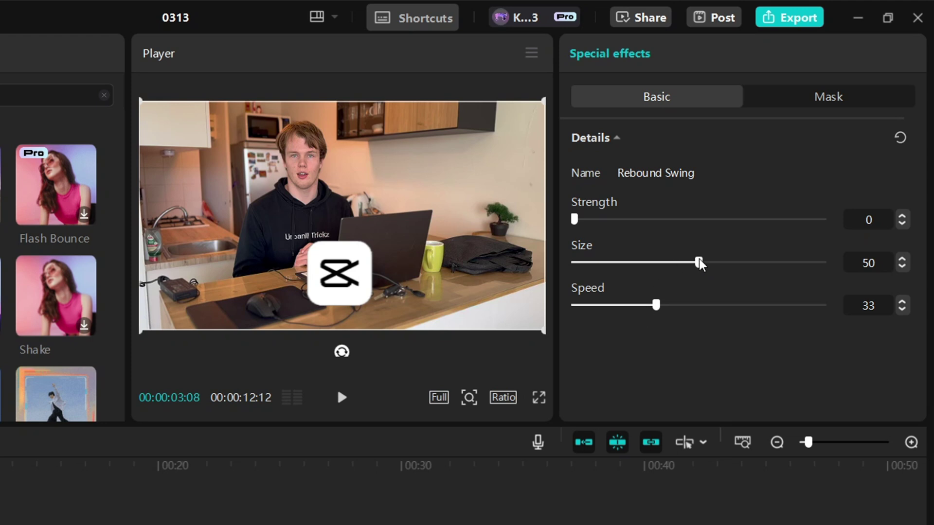
- Set the Rebound Swing effect to Size 40 and Speed 21, then play it back
left_click_drag(701, 265, 675, 270)
left_click_drag(657, 306, 627, 316)
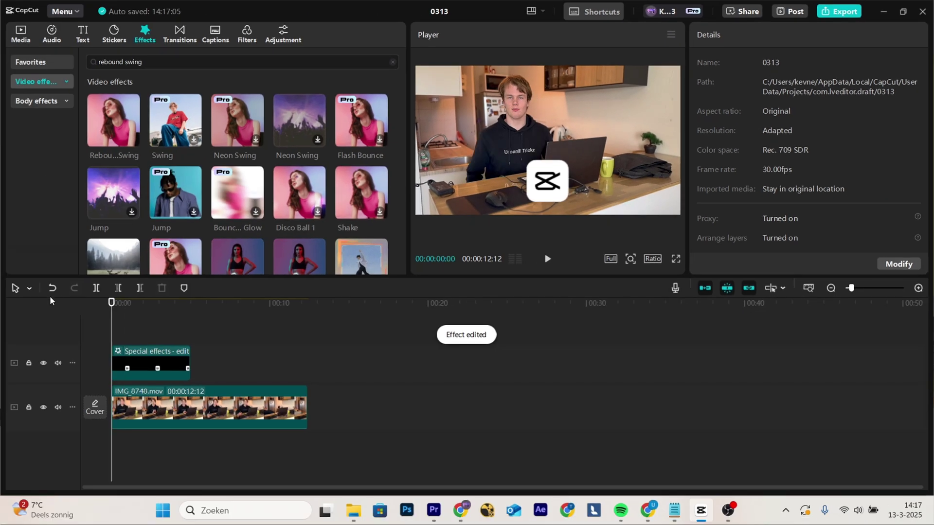
key("space")
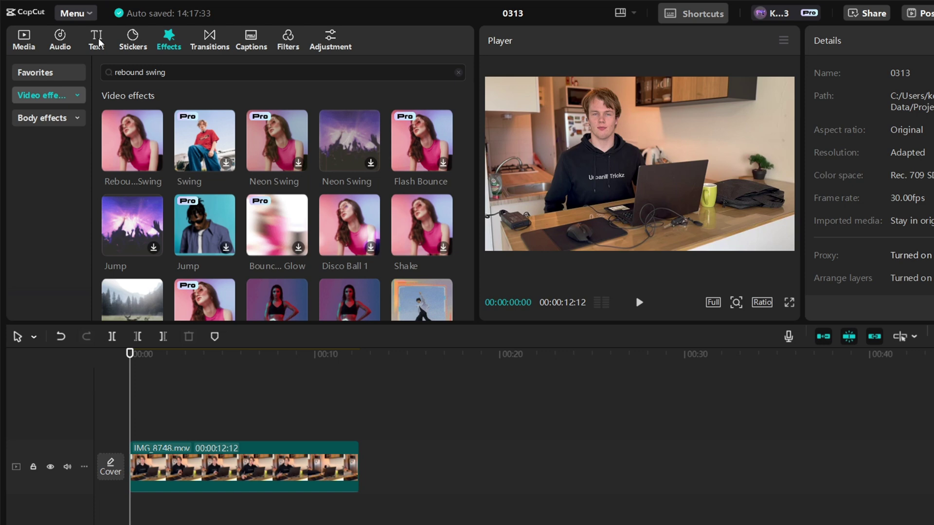
- Add a default text clip and select its placeholder for the 'THIS IS THE BEST CAPCUT TRICK' caption
left_click(82, 37)
left_click(87, 97)
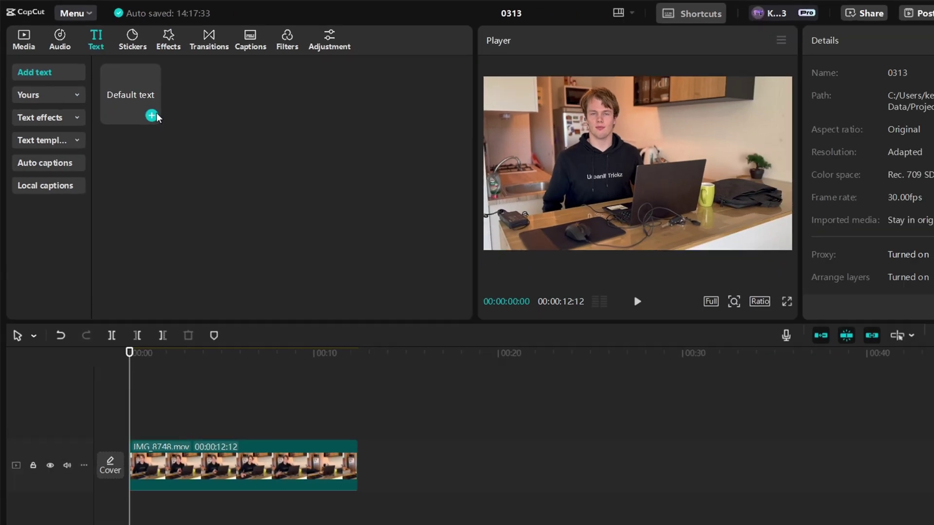
left_click(194, 150)
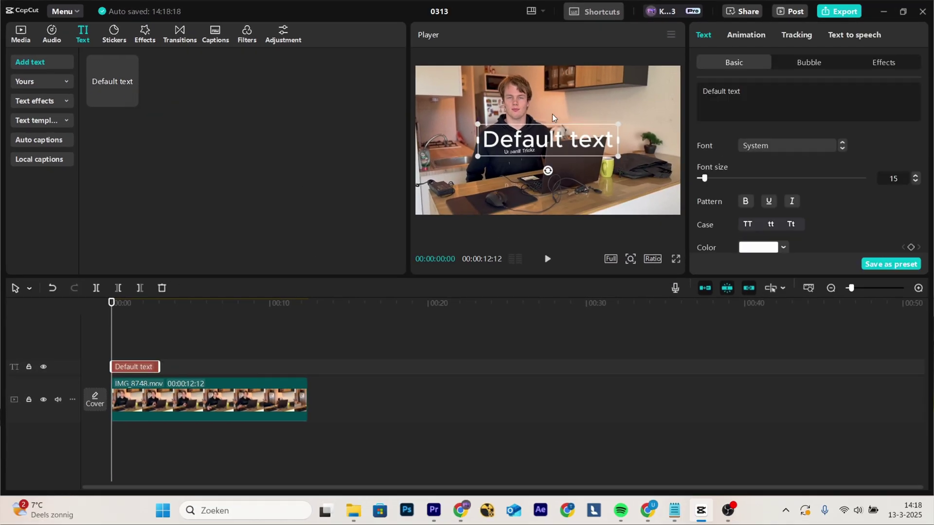
triple_click(745, 101)
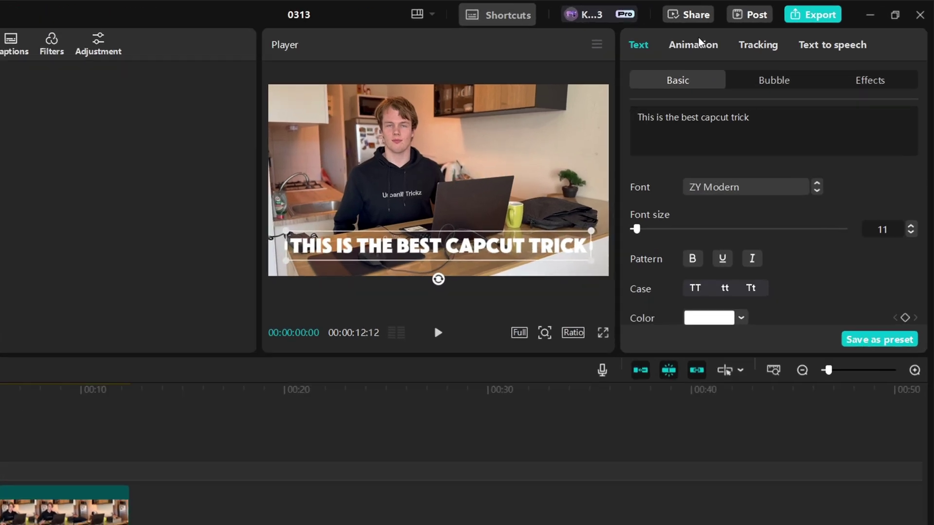
- Give the caption a Retro Typer entrance animation lasting 2.1 s
left_click(747, 36)
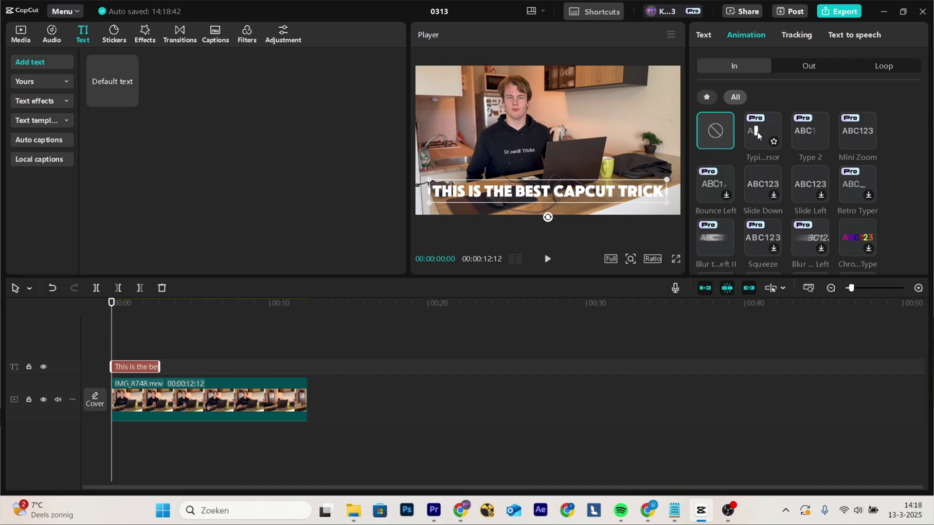
left_click(673, 192)
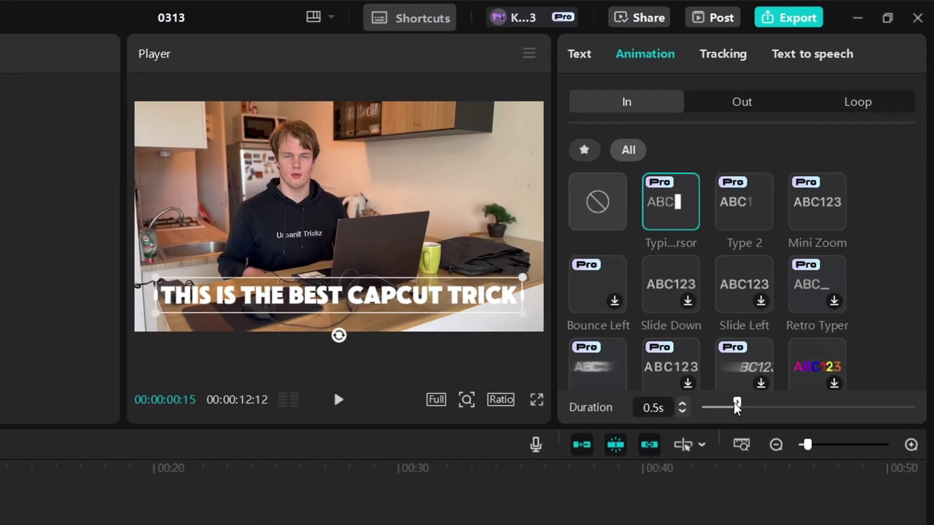
left_click_drag(805, 263, 820, 262)
left_click_drag(758, 405, 845, 404)
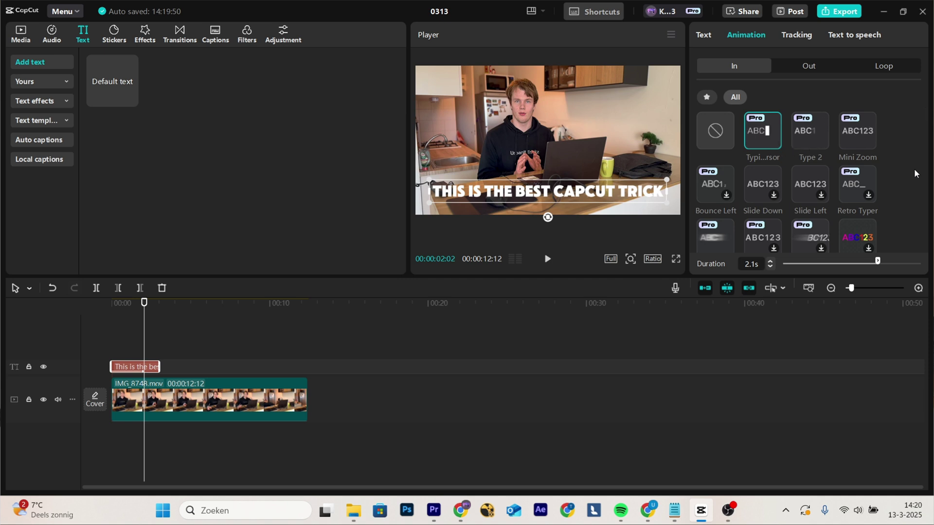
scroll(905, 185, "down", 1)
scroll(816, 174, "up", 1)
left_click(807, 140)
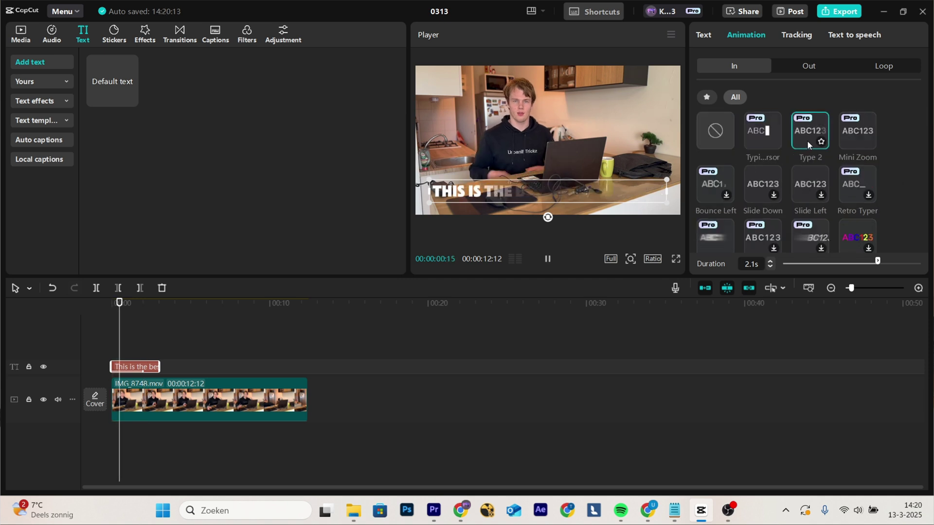
left_click(863, 182)
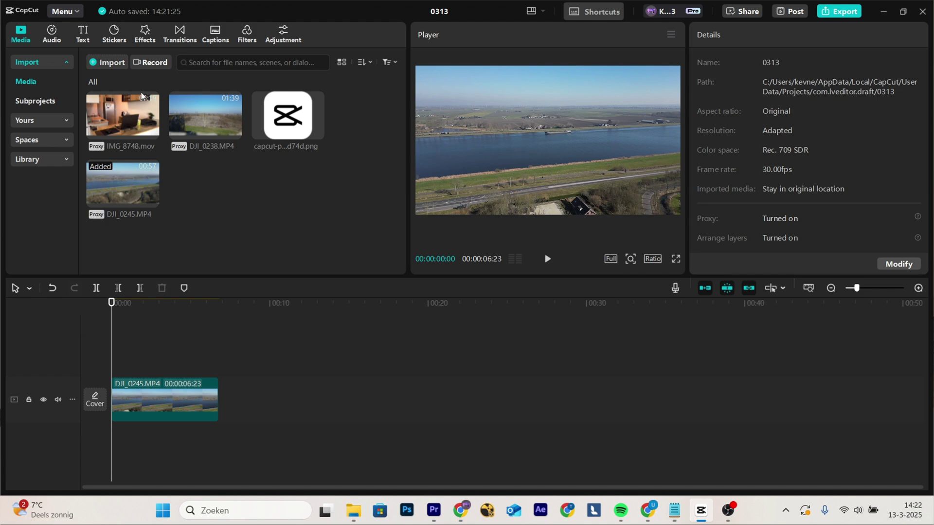
- Search for 'movie' and lay the Movie effect above the drone clip, spanning it from 00:00
left_click(144, 29)
left_click(90, 62)
type("movie")
key("Return")
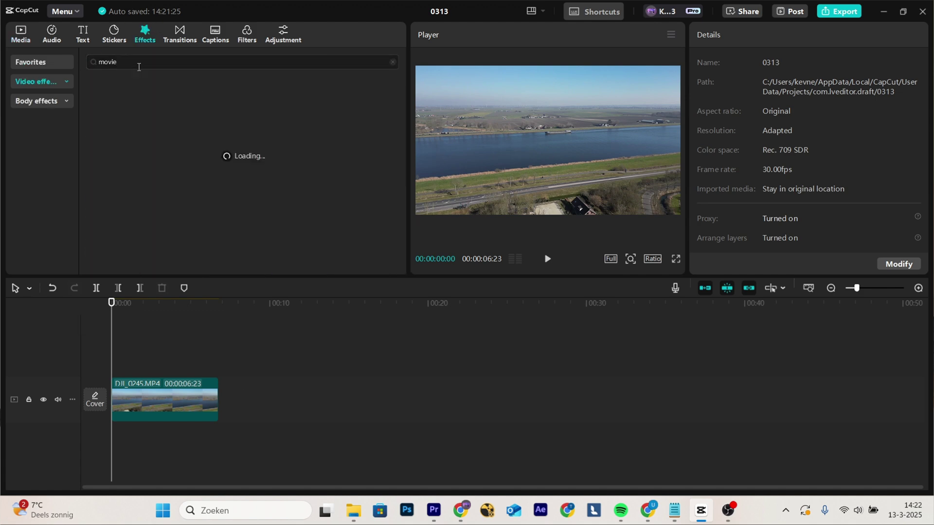
left_click_drag(115, 119, 112, 368)
left_click_drag(179, 368, 219, 372)
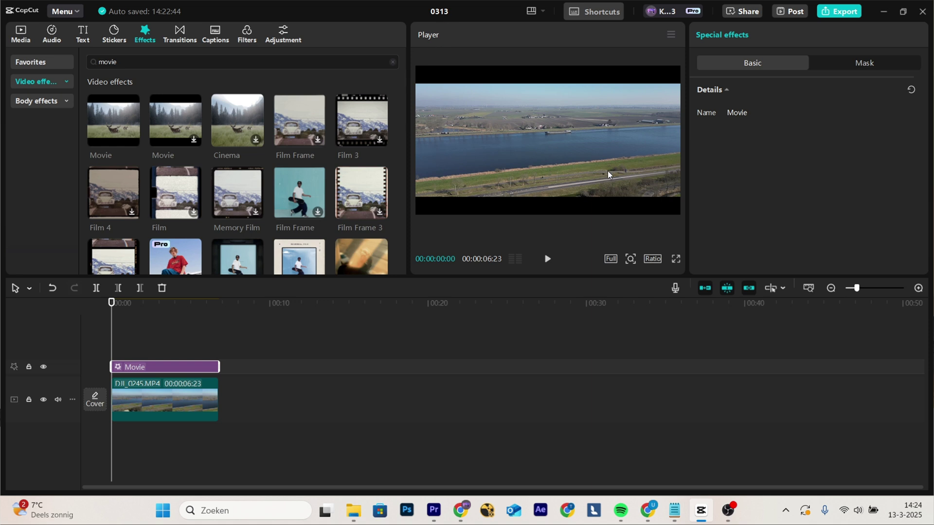
- Switch the project to 2.35:1 widescreen and scale the drone clip to 132% to fill the frame
left_click(648, 258)
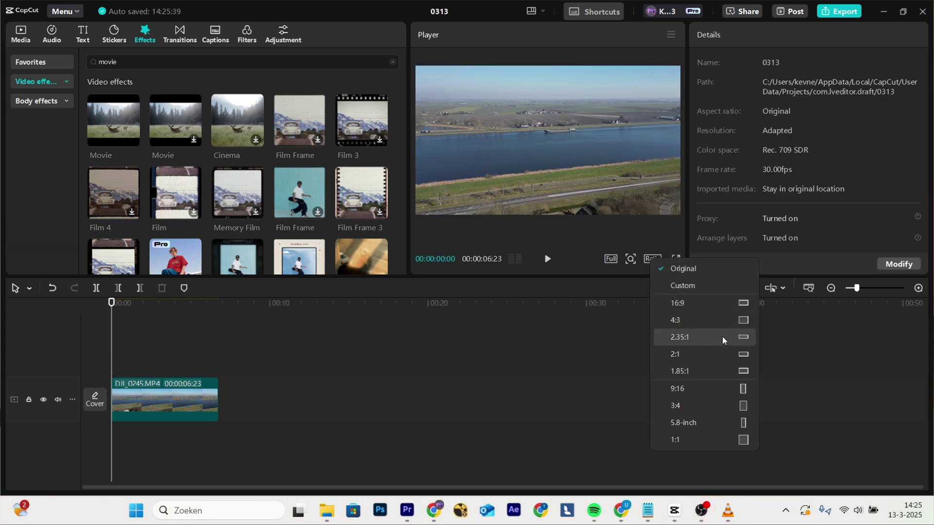
left_click(684, 338)
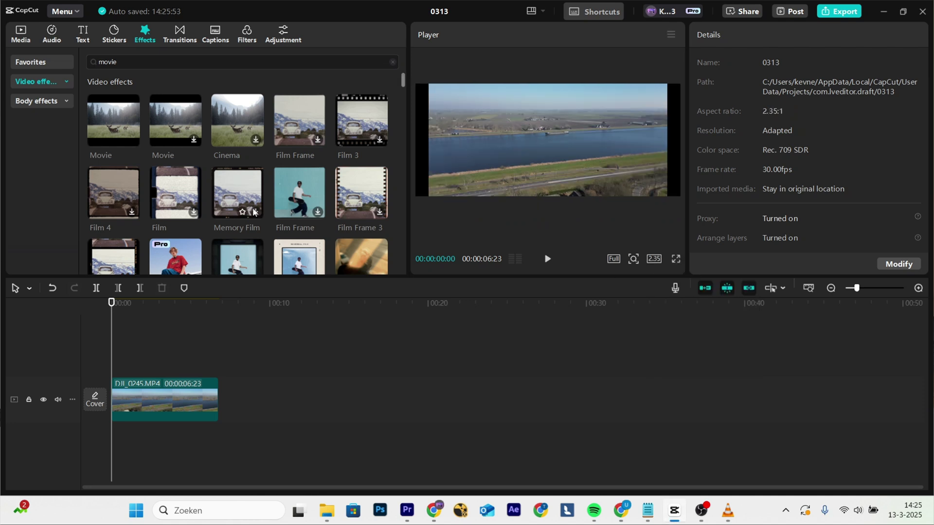
left_click(165, 401)
left_click_drag(434, 206, 403, 221)
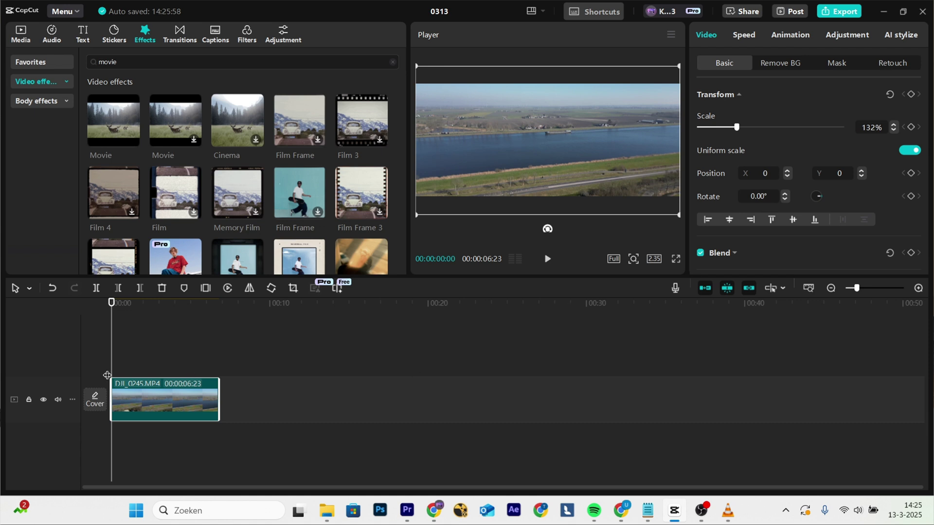
left_click(126, 311)
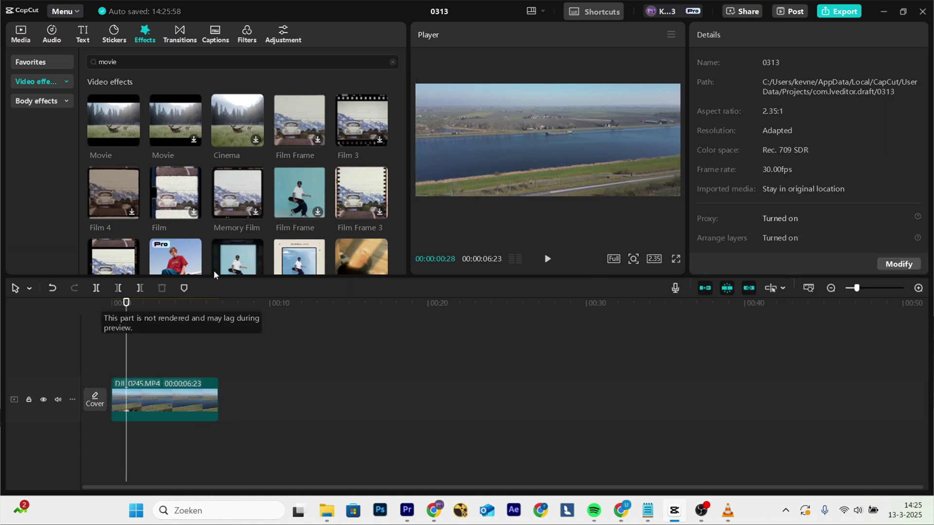
- Export the widescreen video and replay it from the start in Windows Media Player
left_click(840, 11)
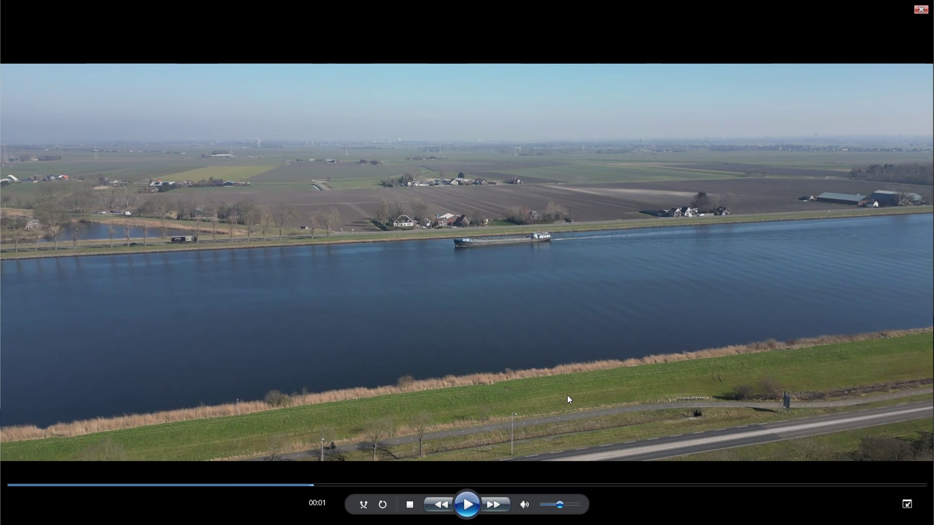
left_click(34, 485)
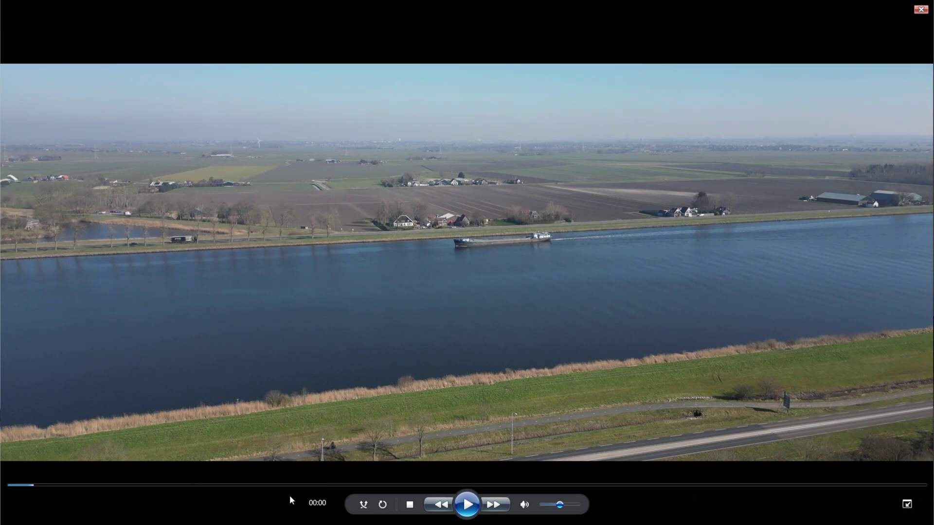
left_click(467, 505)
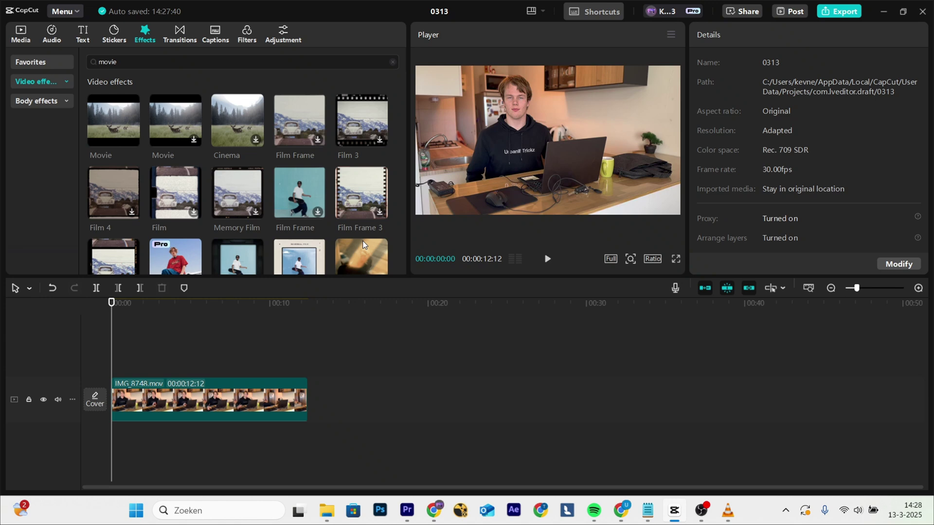
- Keyframe the kitchen clip's scale from 100% at 3:07 to 115% at 6:11, then play it back
left_click(168, 397)
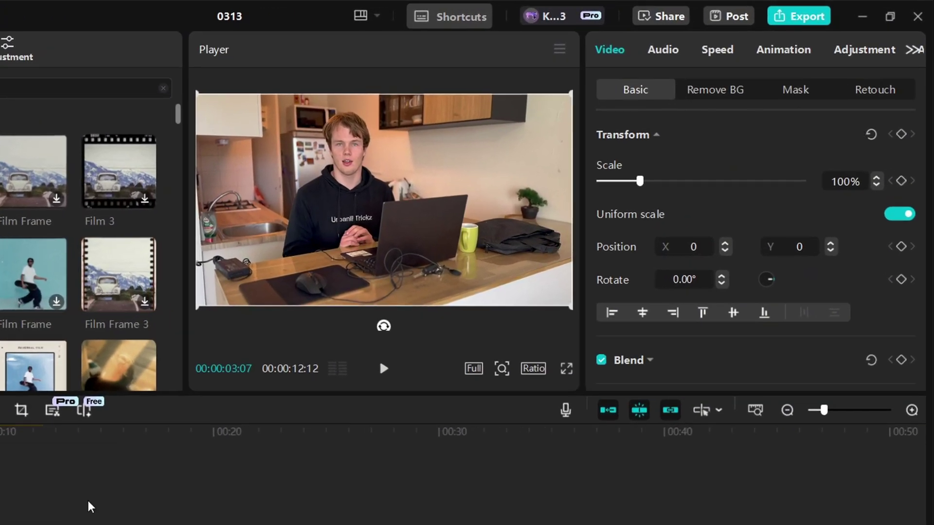
left_click(901, 135)
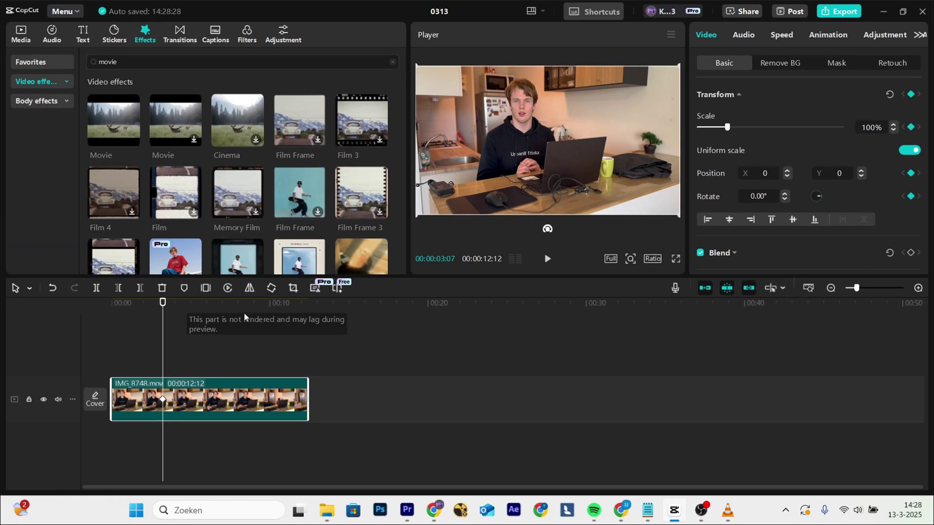
key("space")
key("space")
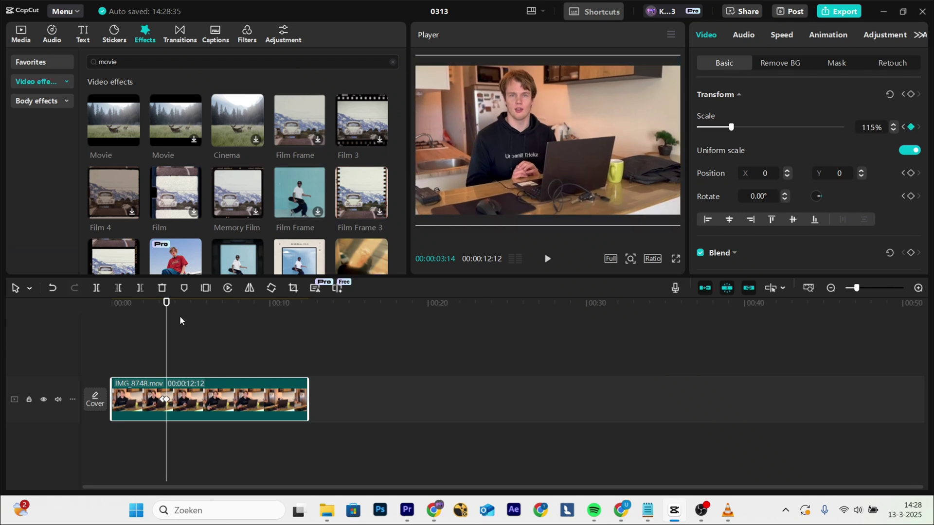
left_click_drag(169, 311, 212, 307)
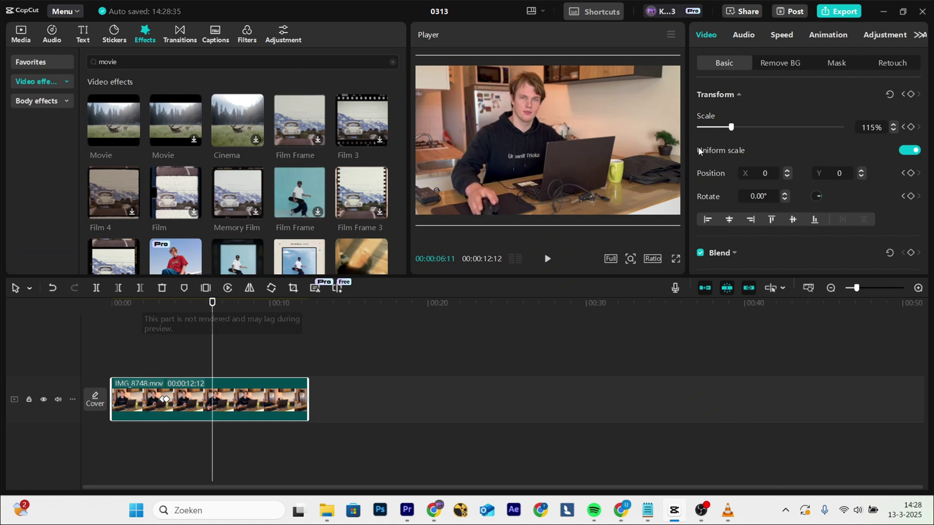
left_click(913, 95)
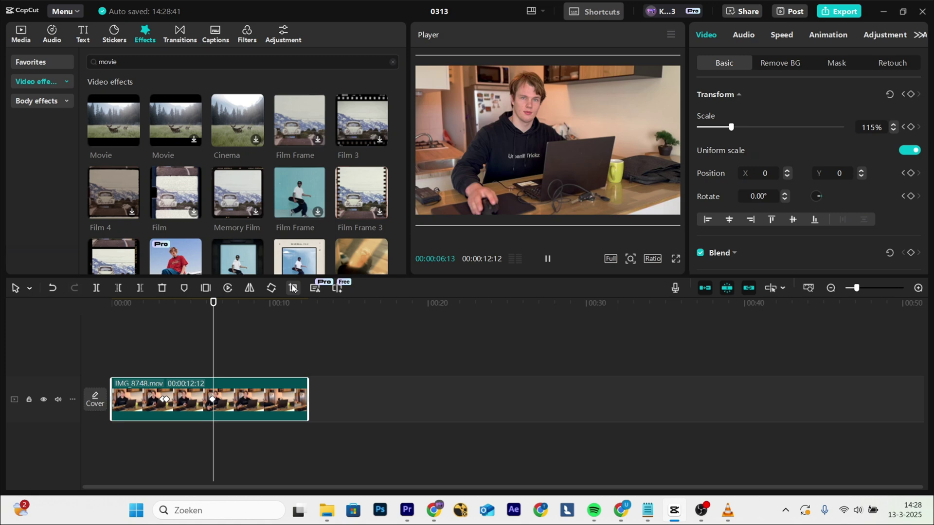
left_click(153, 304)
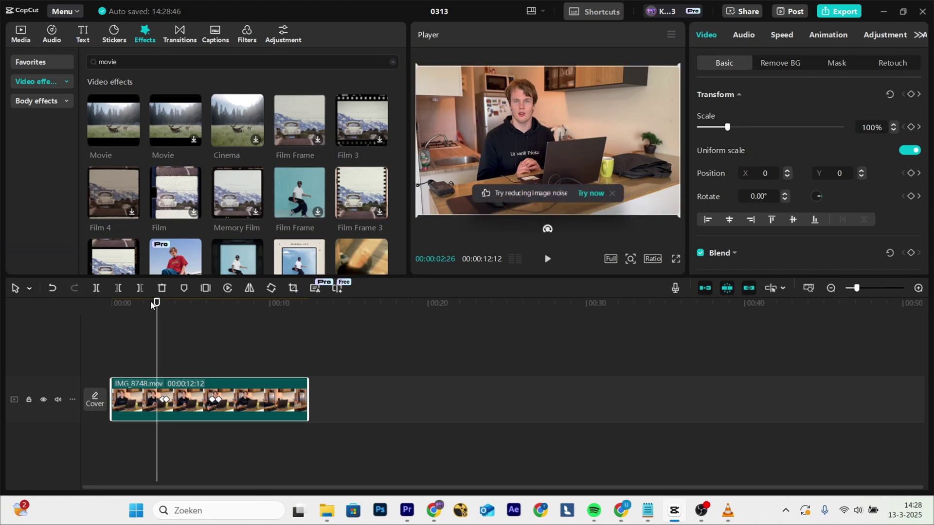
- Apply the Ease preset curve to the kitchen clip's zoom keyframe at 3:07
key("space")
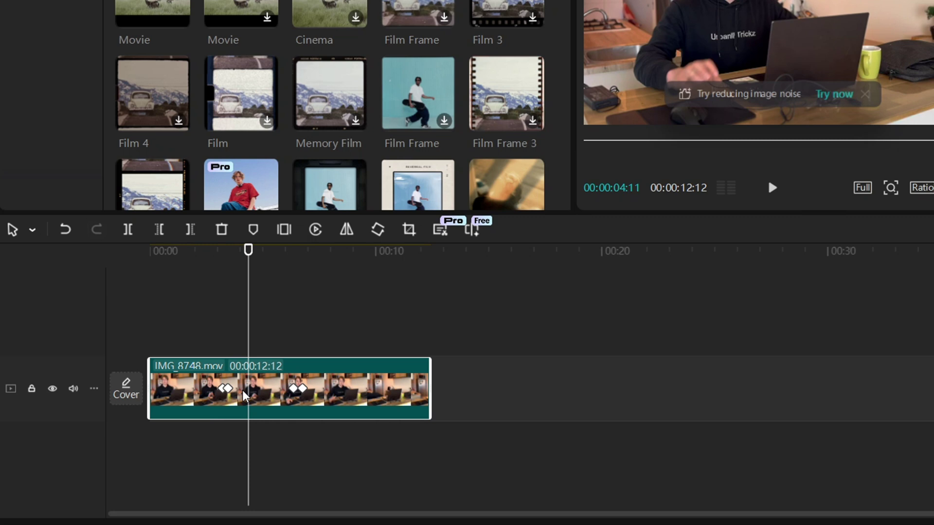
left_click(223, 258)
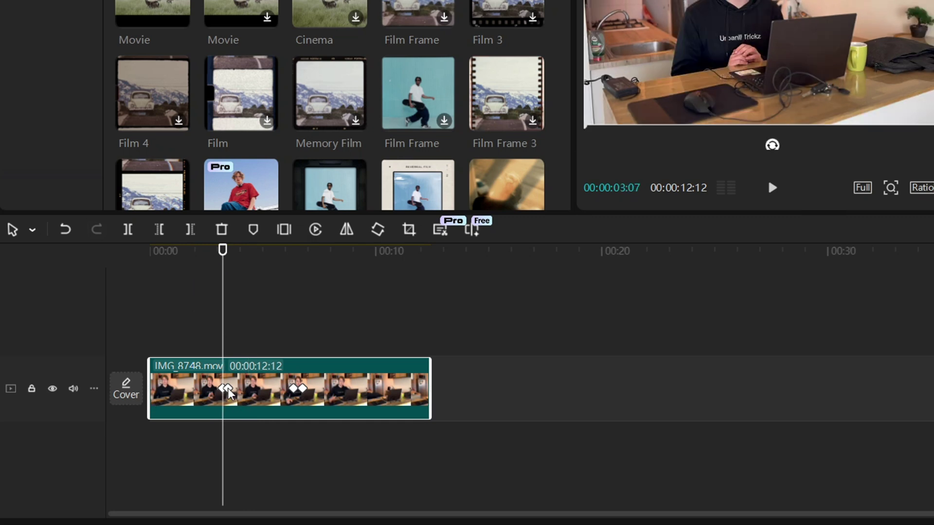
right_click(226, 389)
left_click(251, 404)
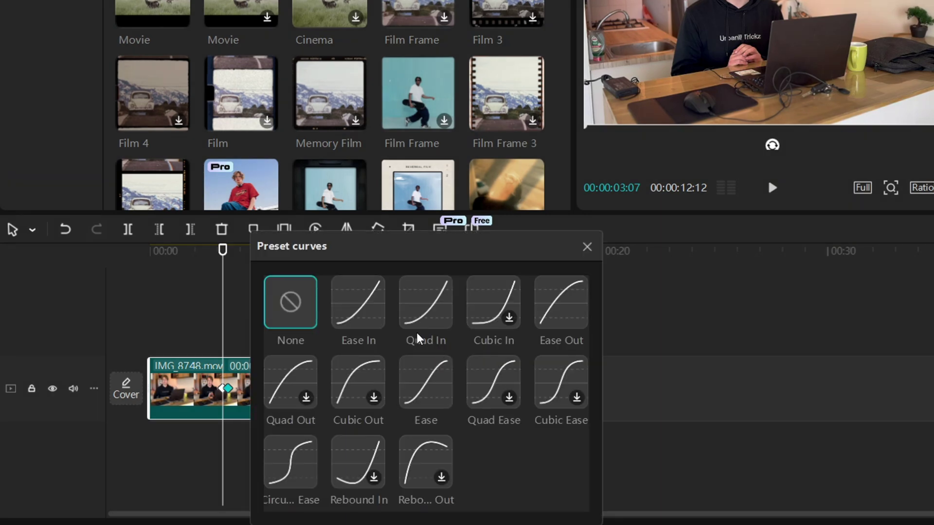
left_click(421, 375)
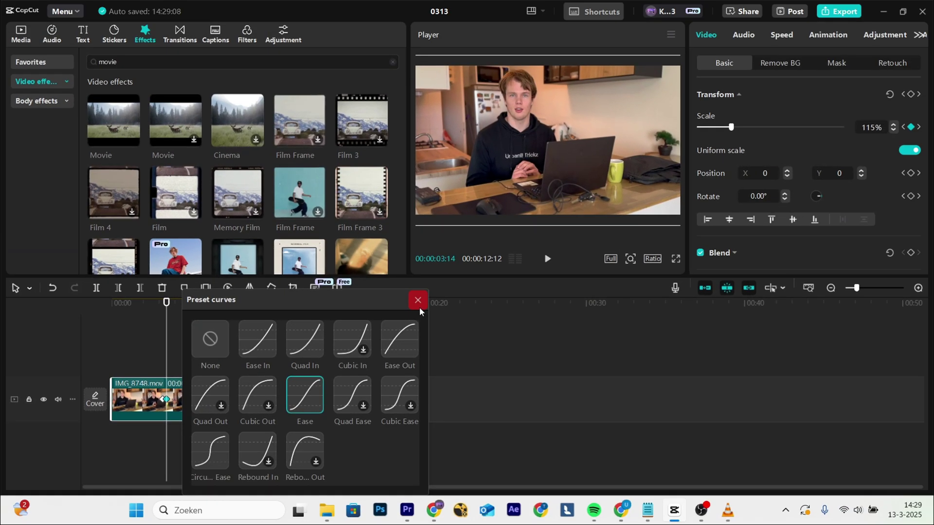
left_click(441, 292)
- Switch the zoom to the Rebound In curve and play the clip back to review it
left_click(159, 310)
left_click(151, 321)
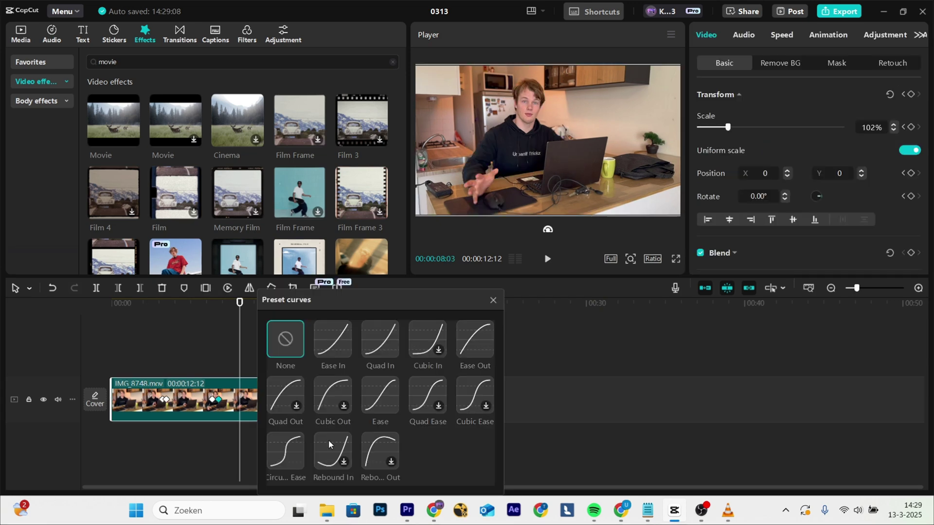
left_click(329, 440)
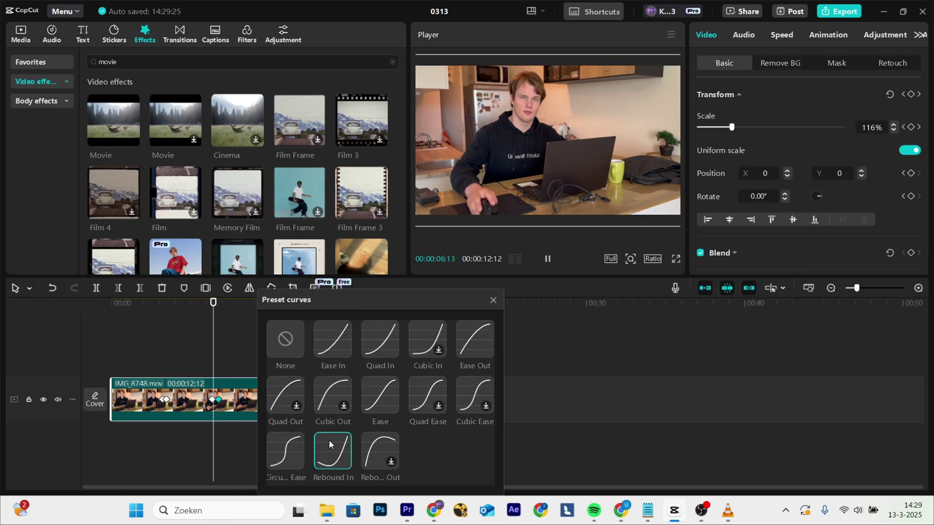
left_click(493, 300)
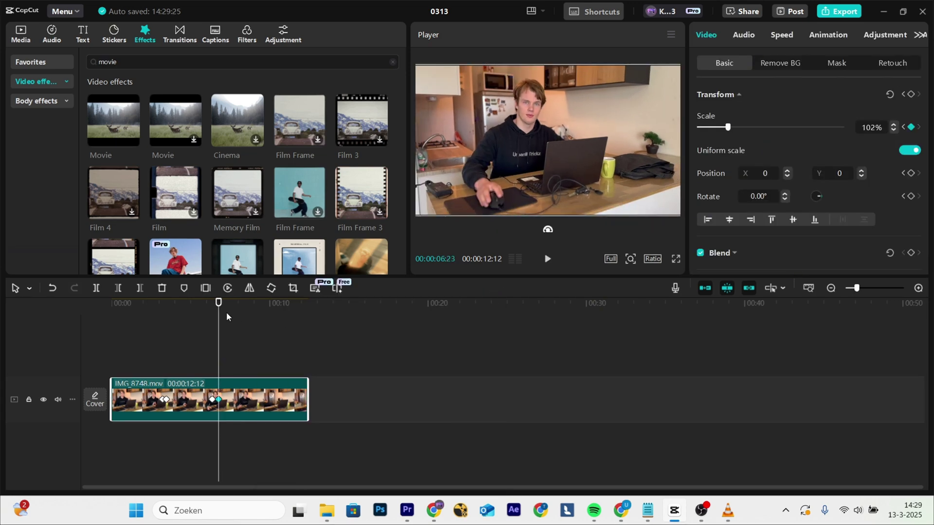
left_click(198, 322)
key("space")
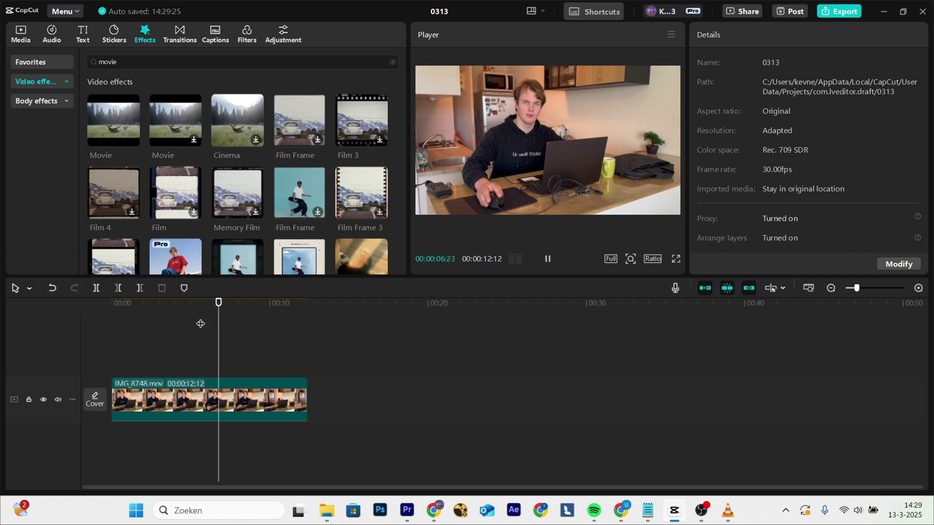
key("space")
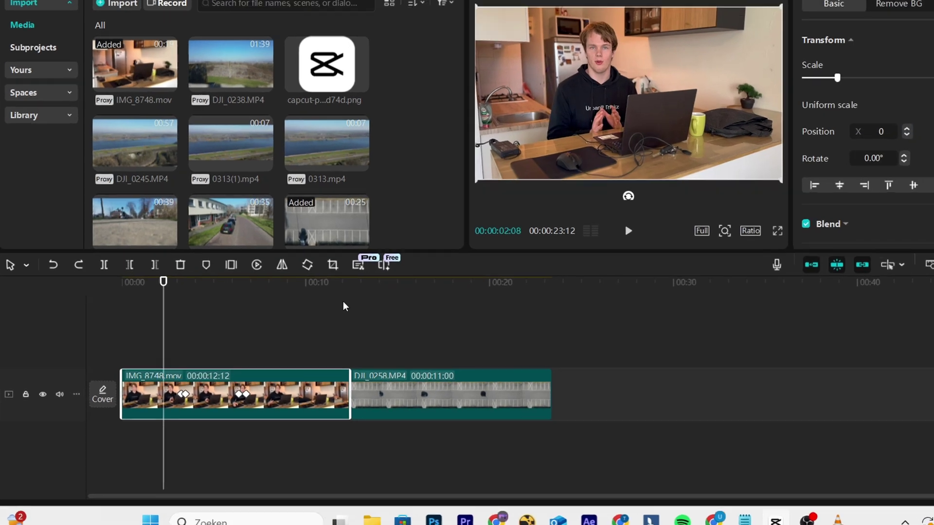
- Split the first clip and paste a copy of IMG_8748.mov, then undo both changes
key("ctrl+b")
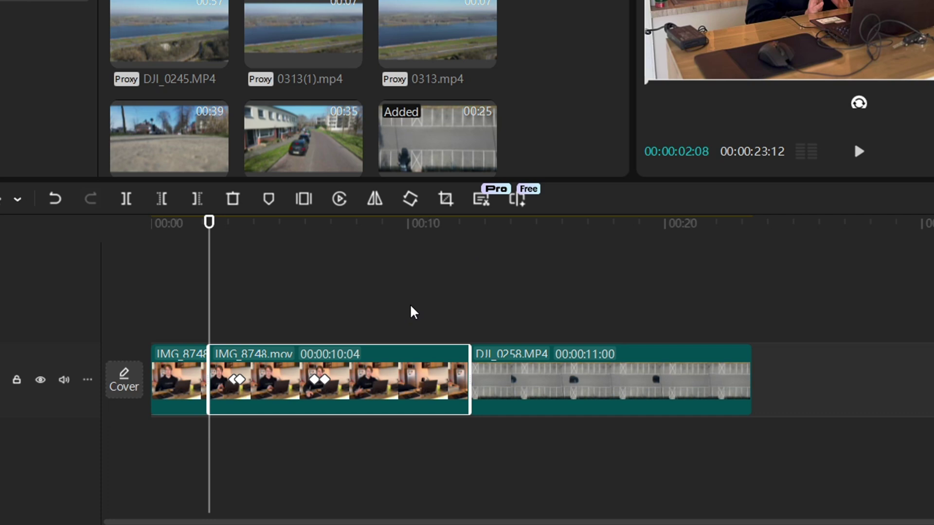
key("ctrl+z")
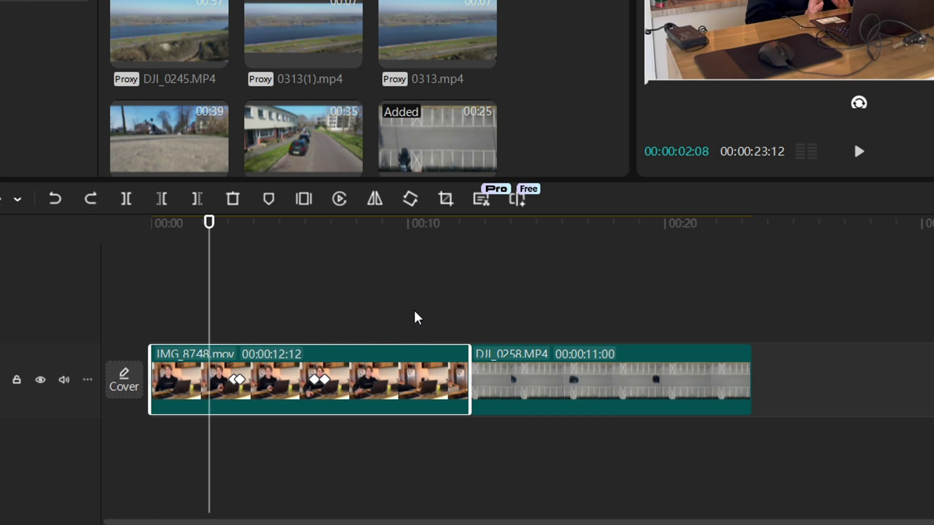
key("ctrl+v")
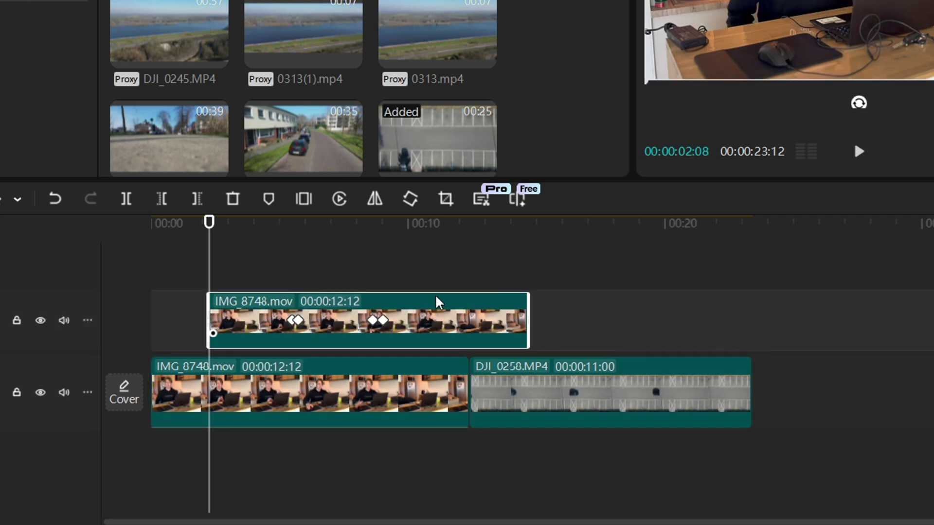
key("Delete")
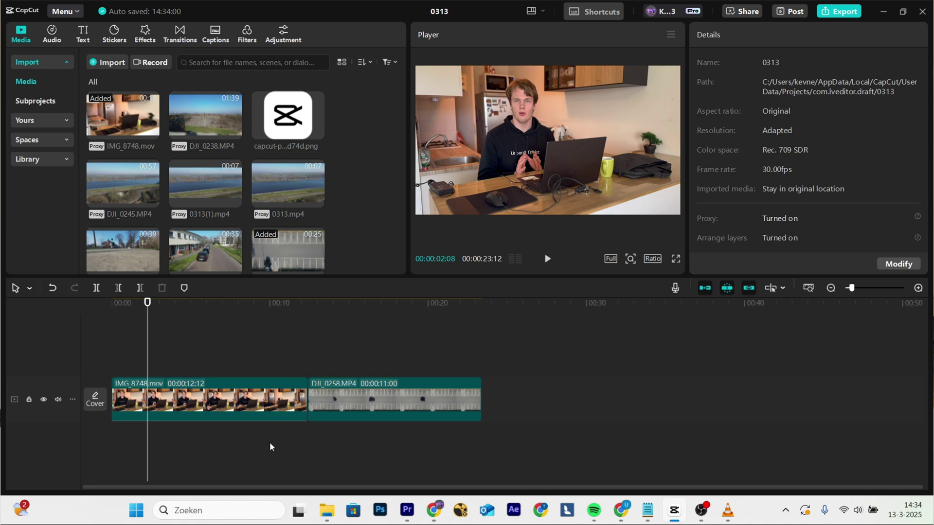
- Paste IMG_8748.mov's video and audio attributes onto DJI_0258.MP4 and preview the pasted zoom
left_click(265, 413)
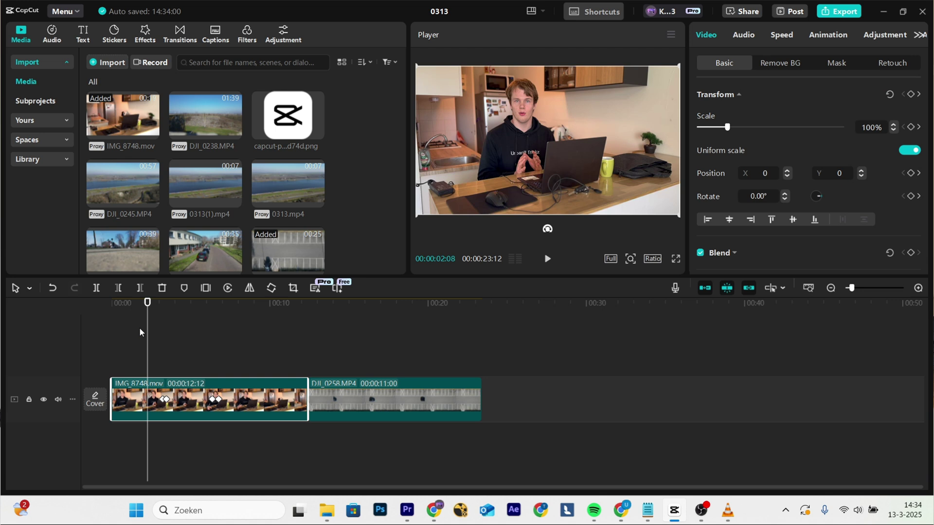
left_click_drag(148, 305, 162, 305)
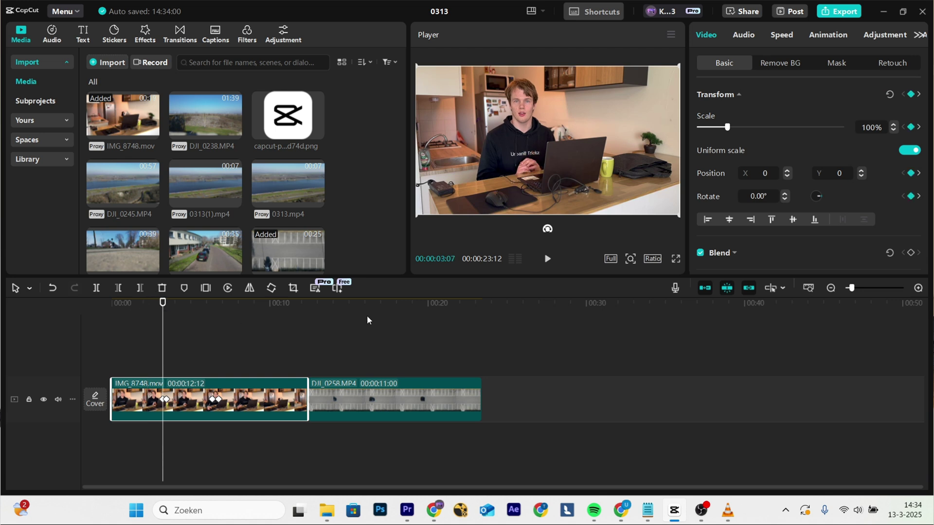
left_click(366, 353)
left_click(212, 324)
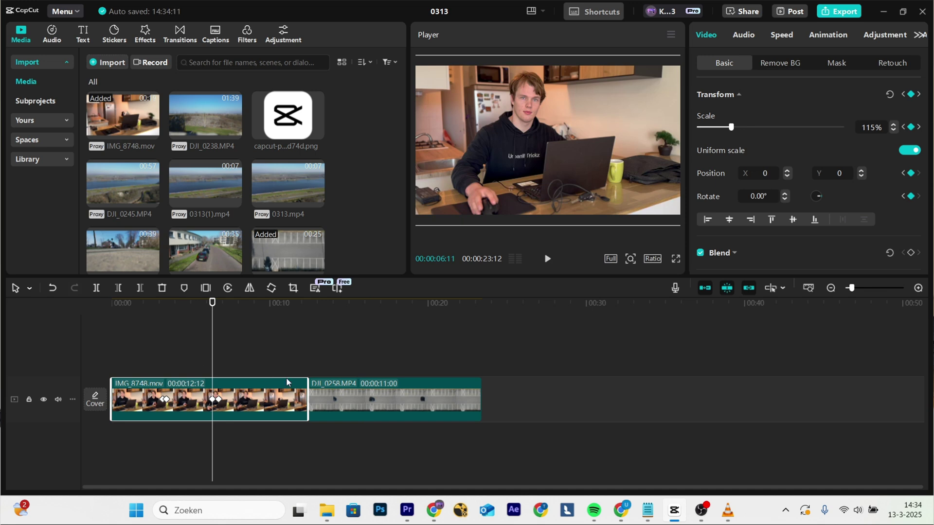
left_click(347, 386)
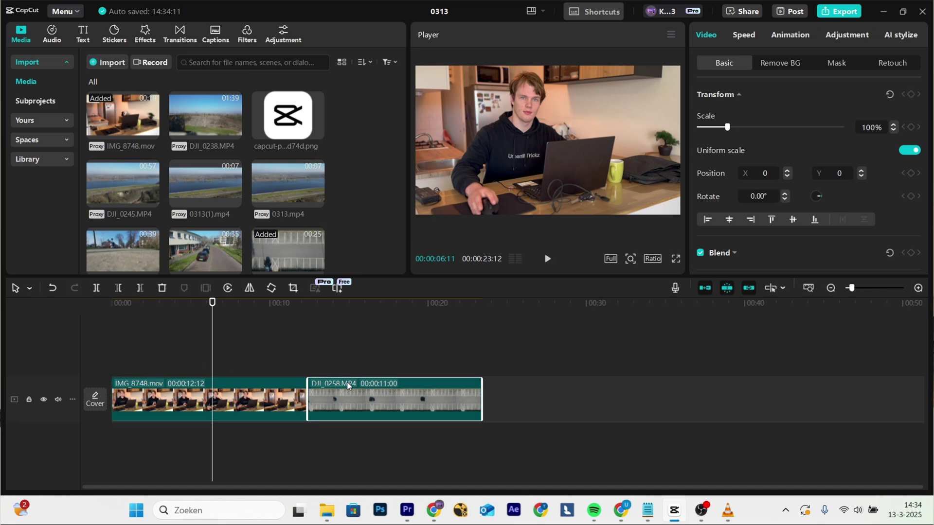
key("ctrl+alt+v")
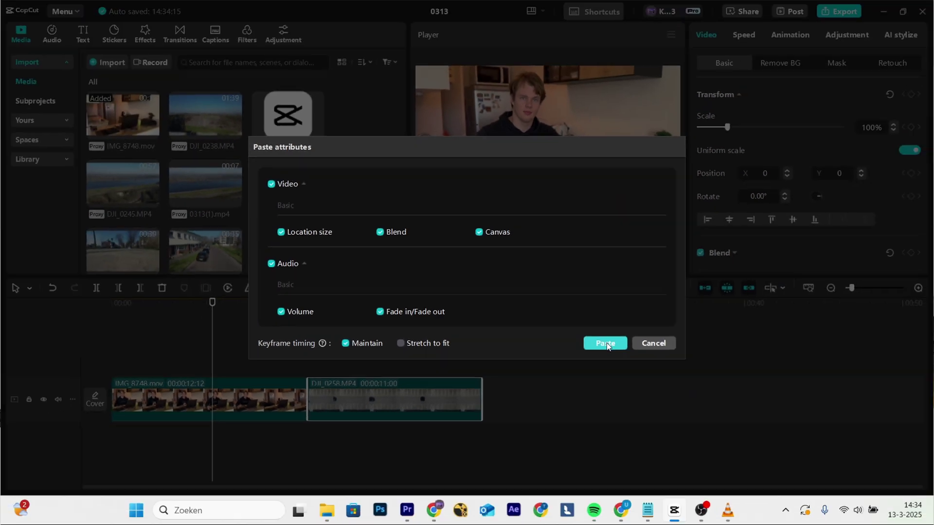
left_click(668, 379)
left_click(306, 313)
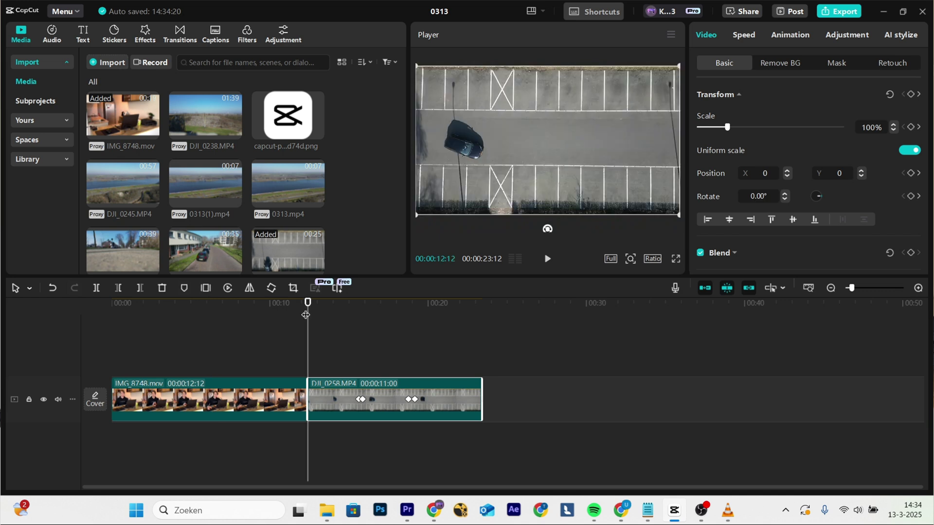
key("space")
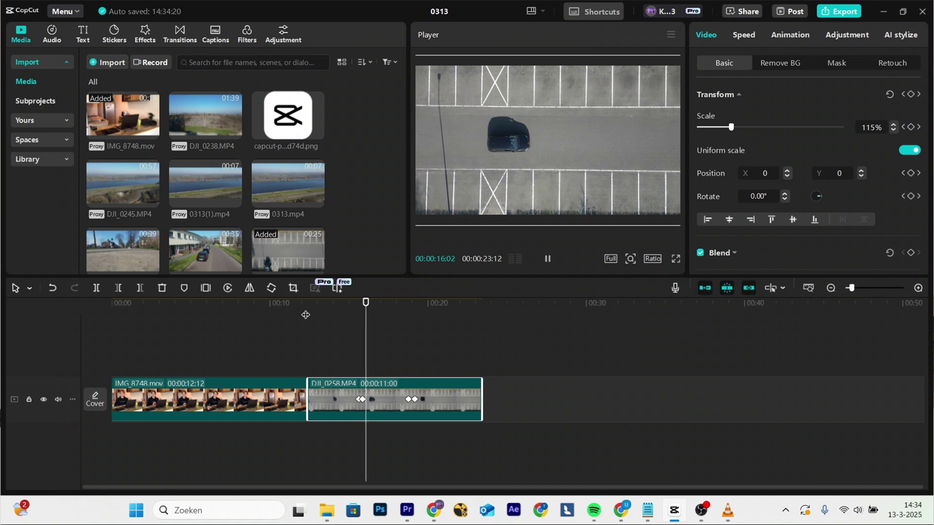
key("space")
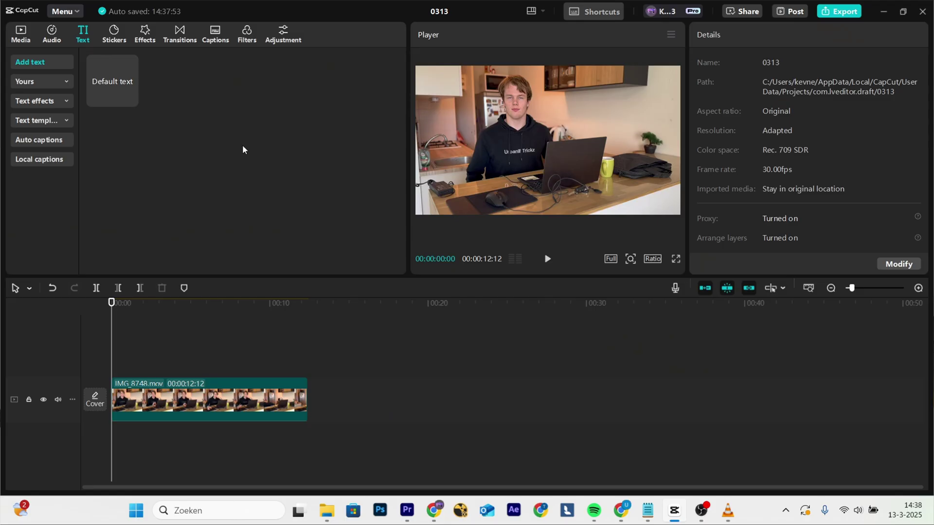
- Add the green bar sticker from a 'green' search and extend it to the video's end
left_click(114, 34)
left_click(196, 61)
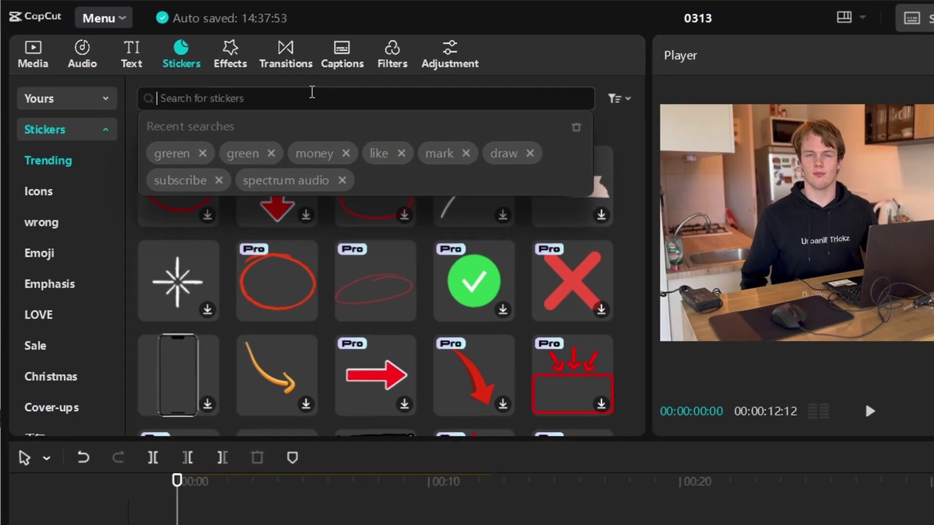
type("green")
key("Return")
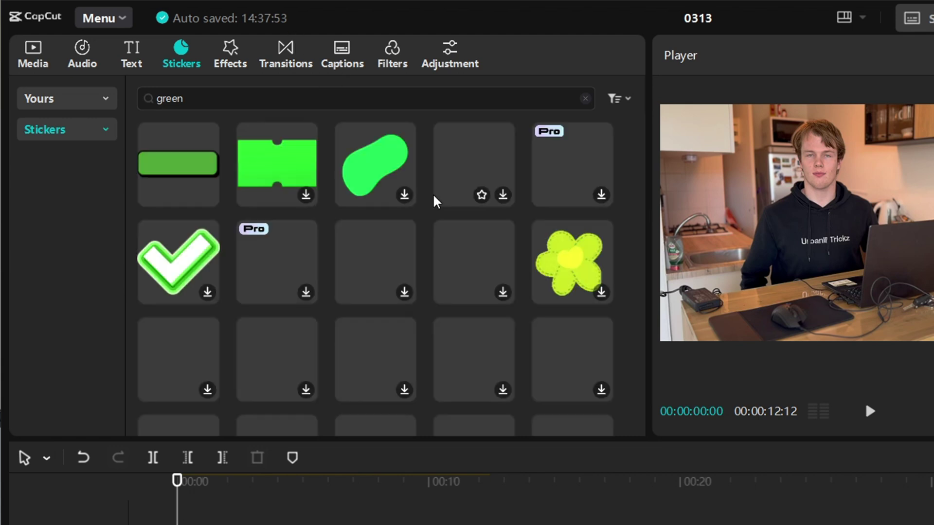
left_click(193, 202)
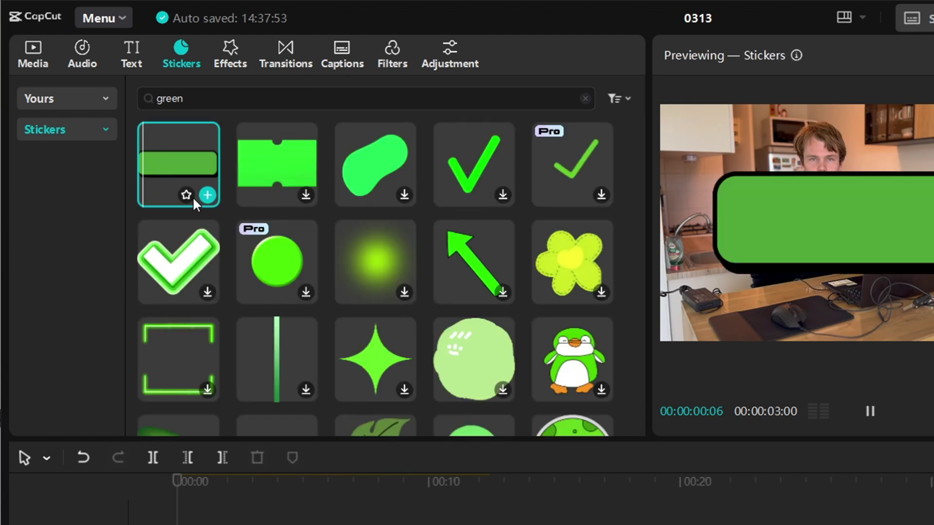
left_click(207, 195)
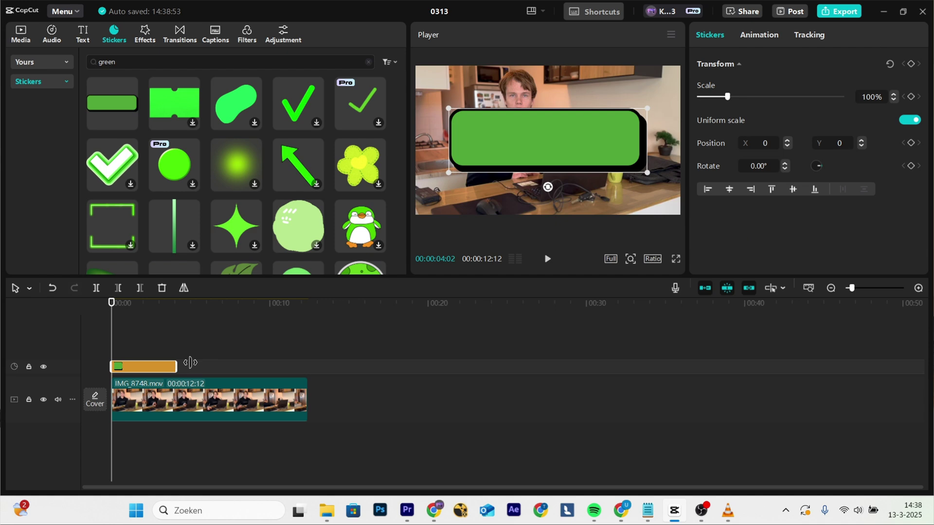
left_click_drag(190, 363, 306, 367)
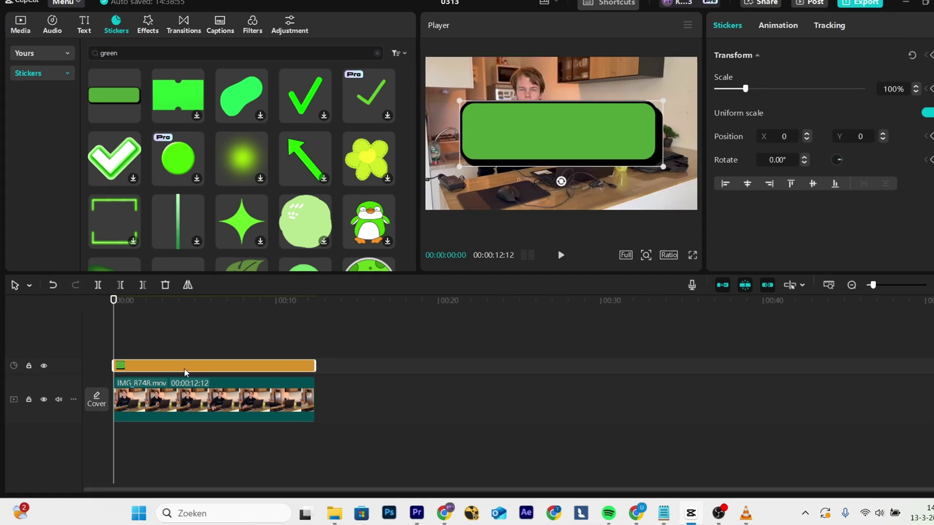
- Make the sticker a compound clip, scale it to 135% and center it near the top
right_click(180, 368)
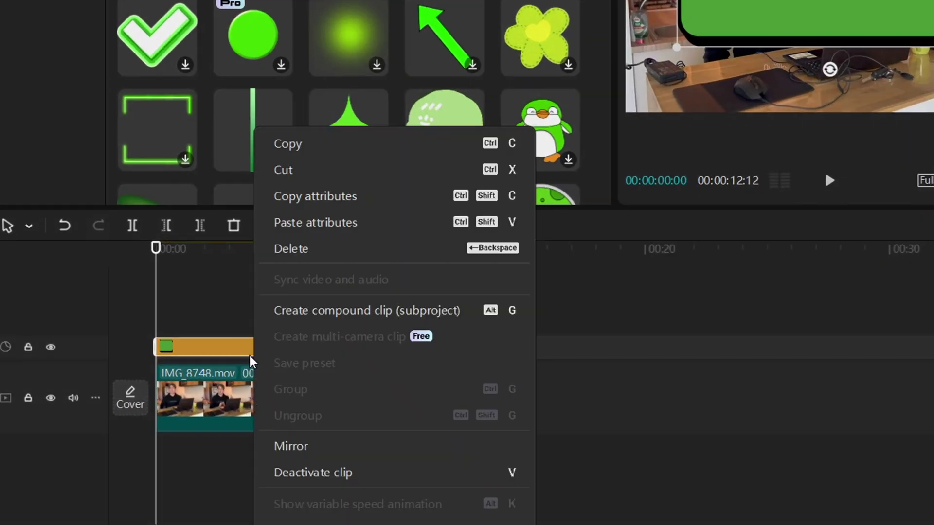
left_click(320, 310)
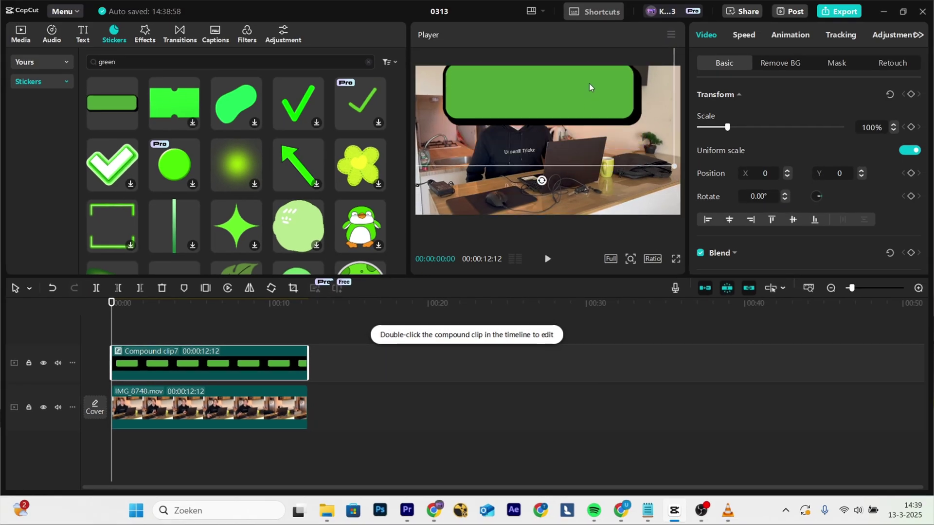
left_click_drag(675, 167, 760, 180)
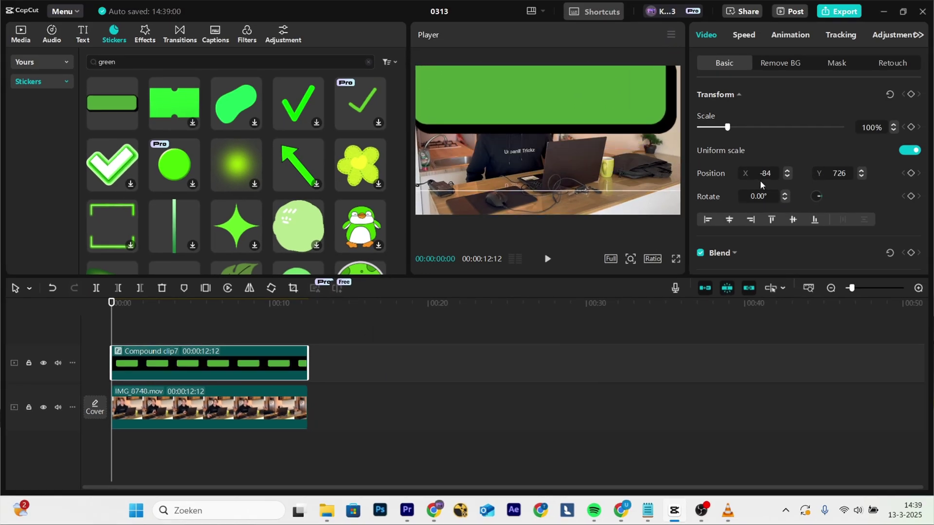
left_click_drag(616, 156, 617, 156)
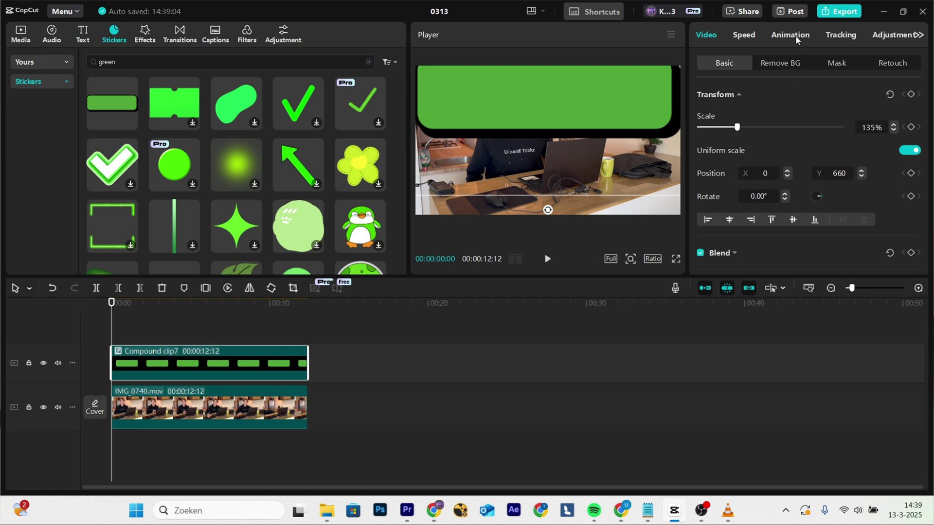
- Trim the green bar to a thin top strip with a Rectangle mask and nest it as Compound clip8
left_click(835, 65)
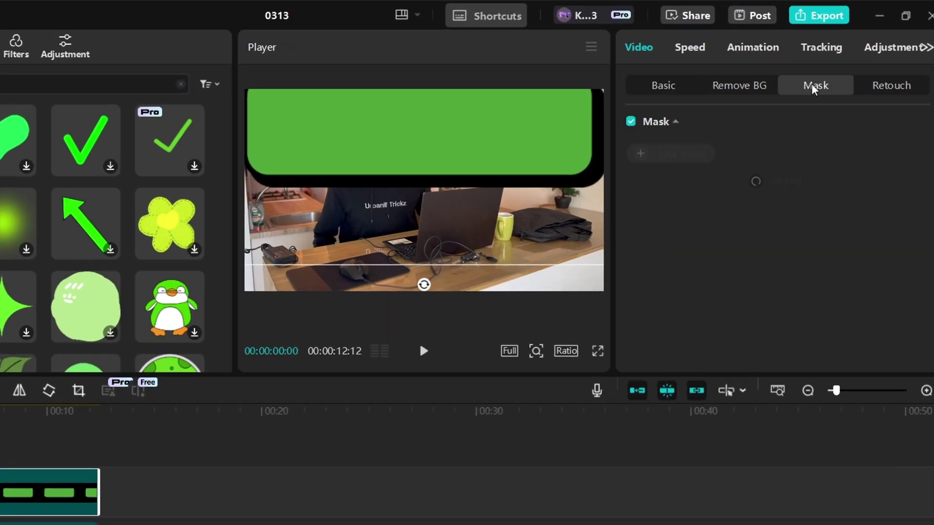
left_click(707, 119)
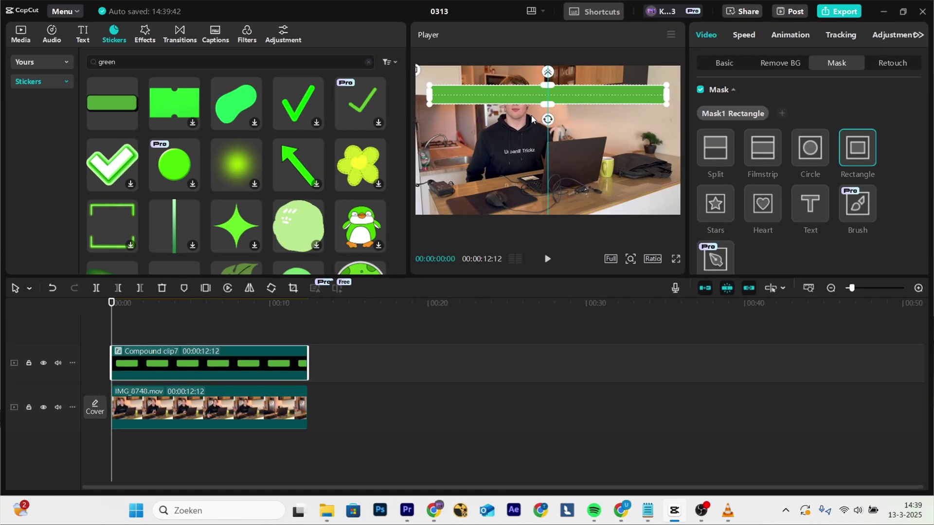
left_click_drag(548, 103, 562, 83)
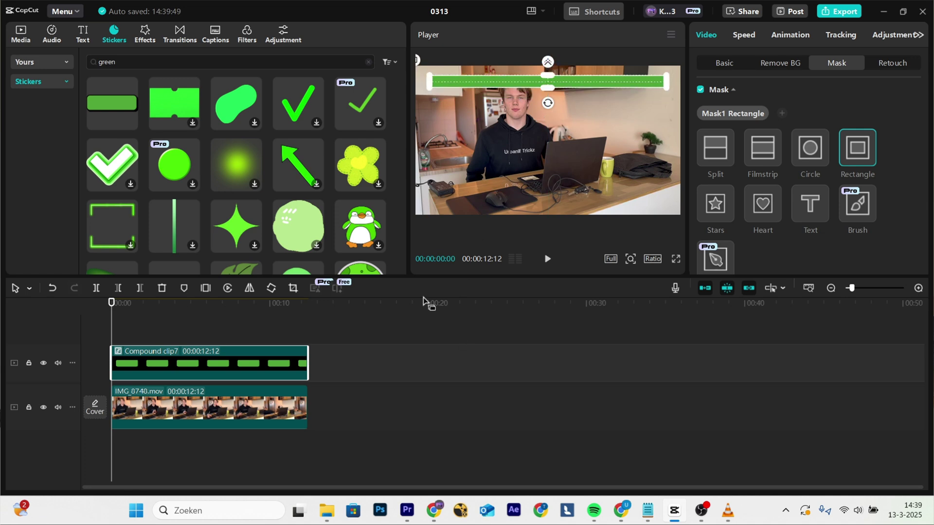
right_click(187, 356)
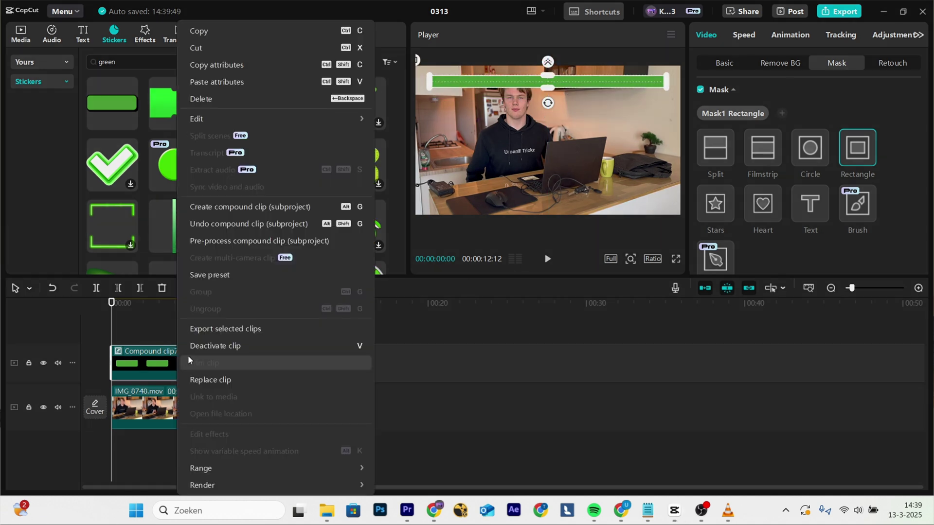
left_click(212, 206)
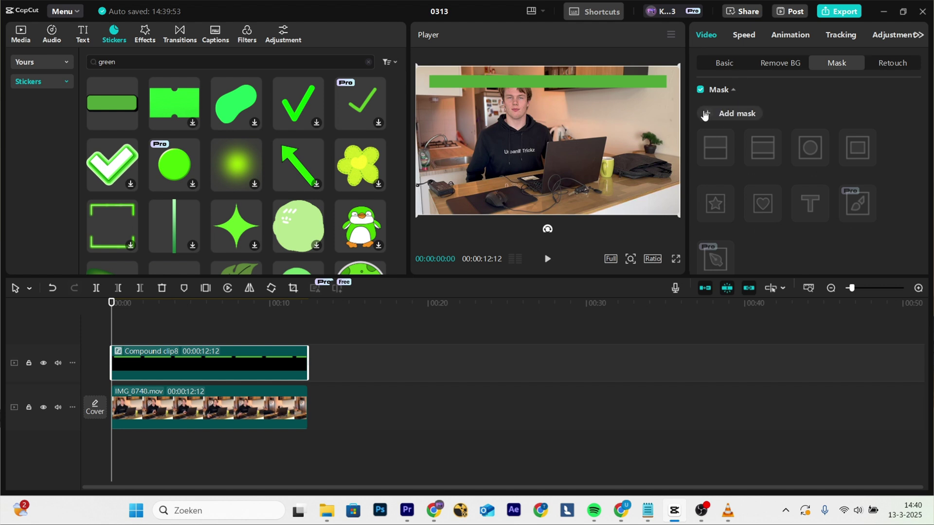
- Add a Rectangle mask as a narrow strip at the top-left edge and keyframe its starting size
left_click(721, 114)
left_click_drag(505, 141, 358, 89)
left_click_drag(457, 86, 424, 83)
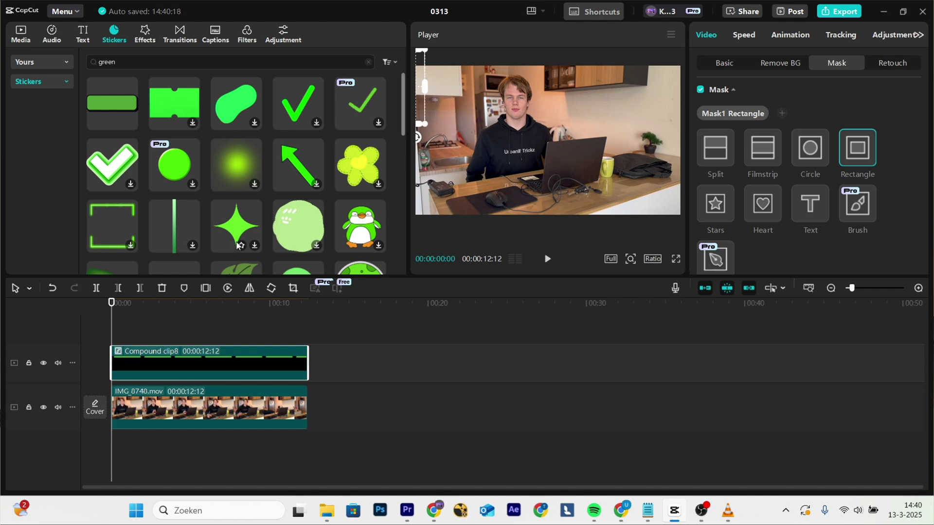
scroll(863, 151, "down", 2)
scroll(903, 179, "down", 4)
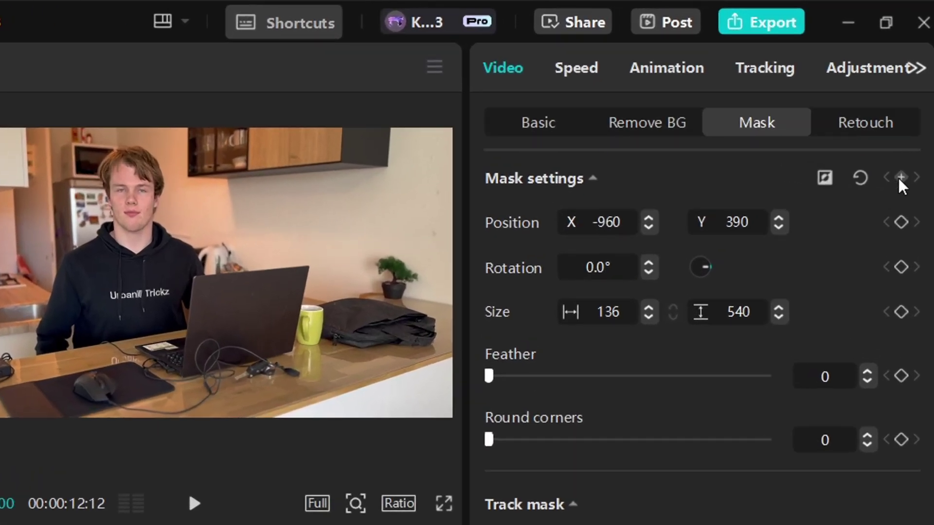
left_click(902, 167)
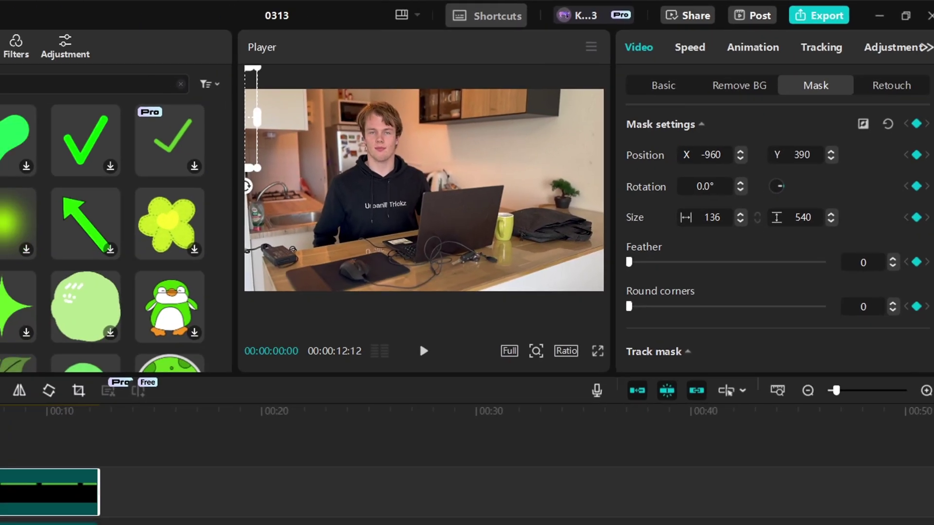
- At about three seconds, widen the mask to full frame width (4814) and replay the growing bar
key("space")
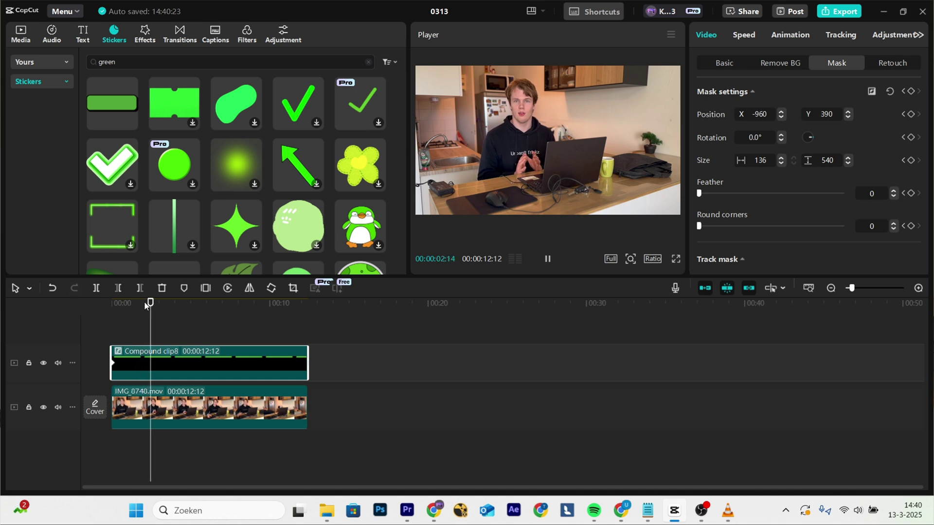
key("space")
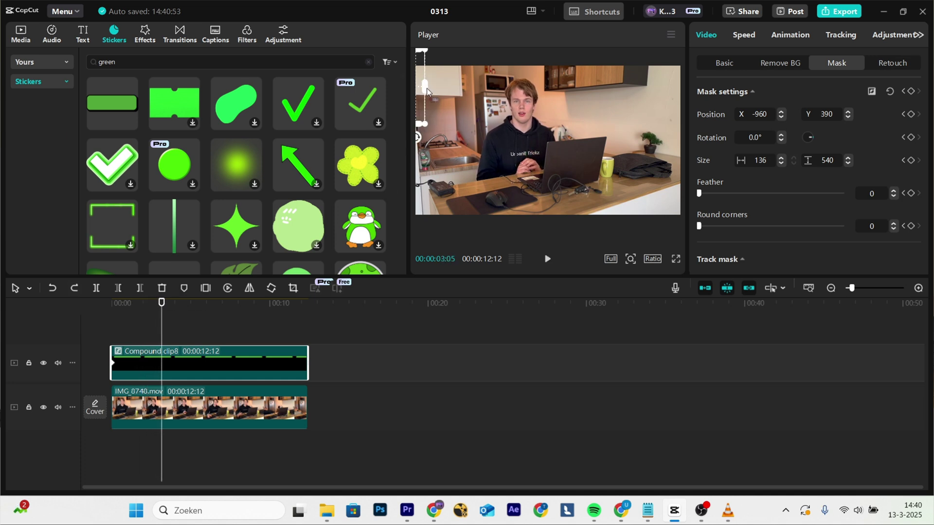
left_click_drag(427, 88, 681, 87)
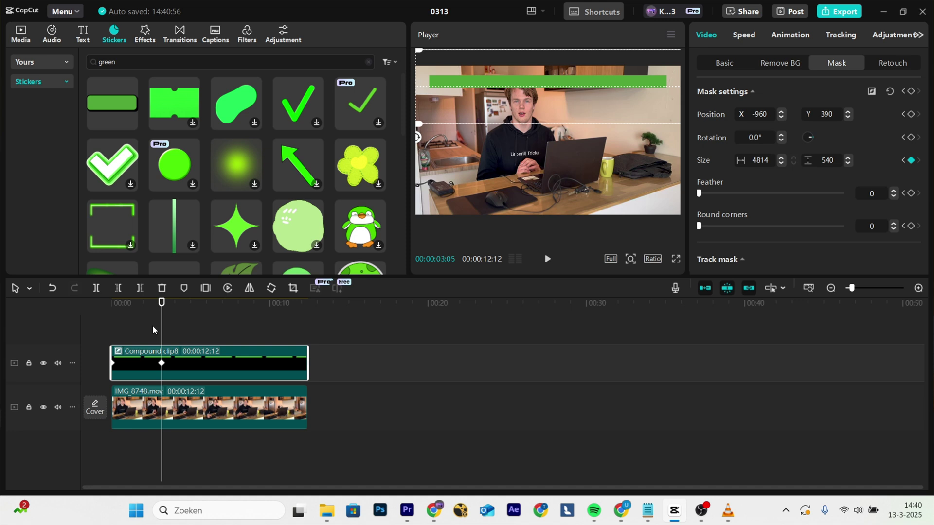
left_click_drag(151, 322, 64, 305)
key("space")
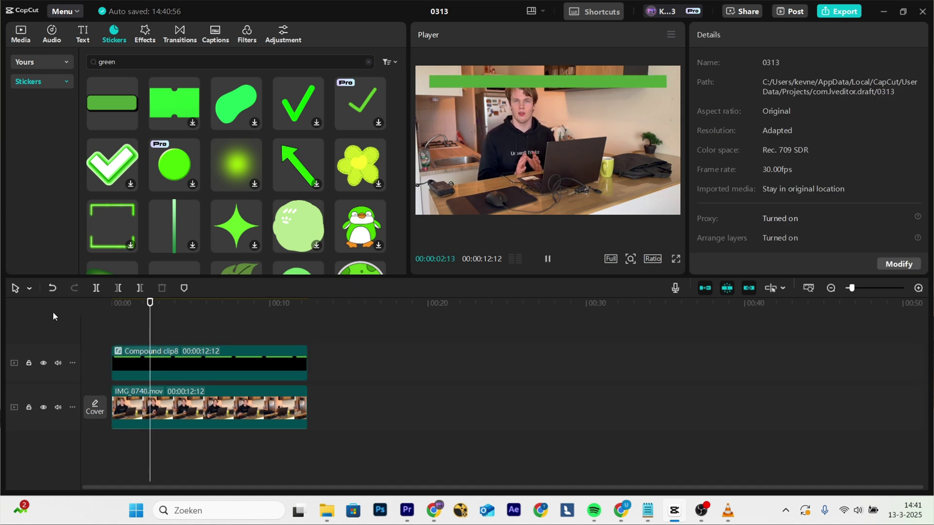
- Preview Zoom 1 and Slide Right, then apply Swoosh as the loading bar's In animation
left_click(114, 363)
left_click(791, 36)
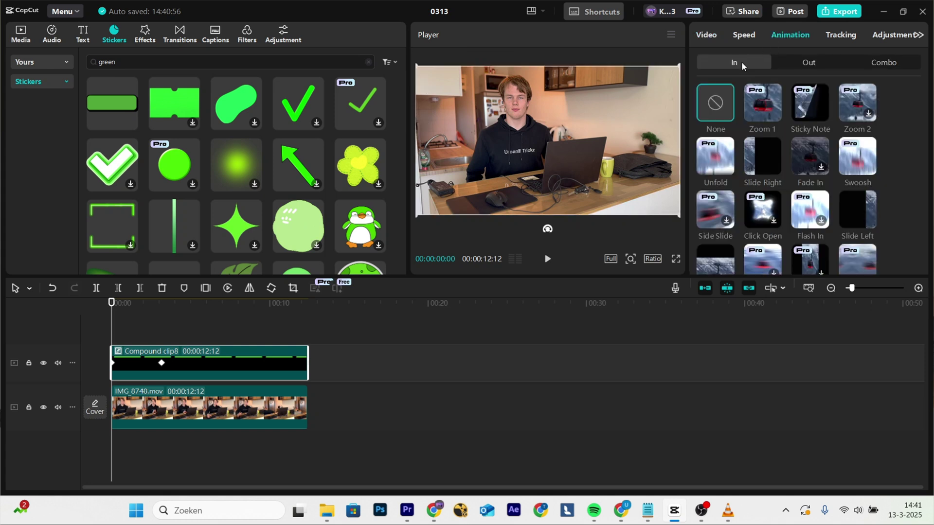
left_click(763, 107)
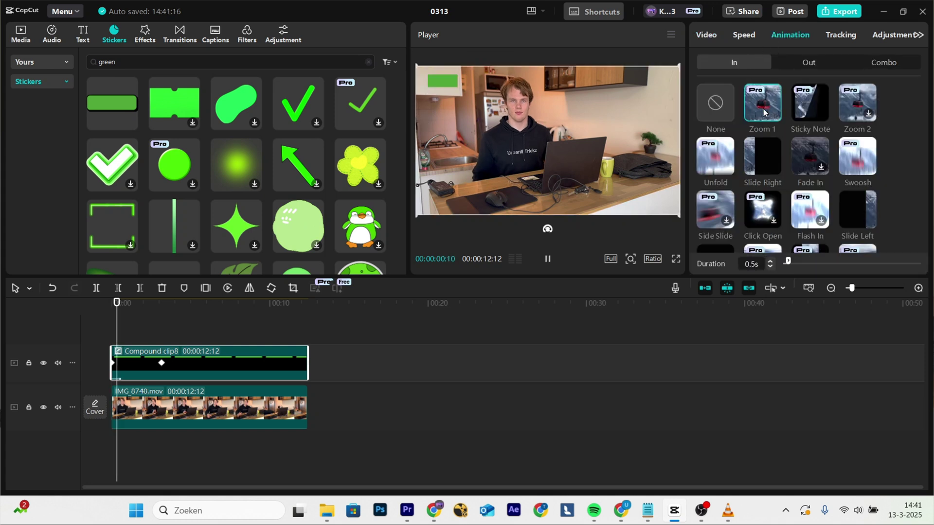
left_click(767, 168)
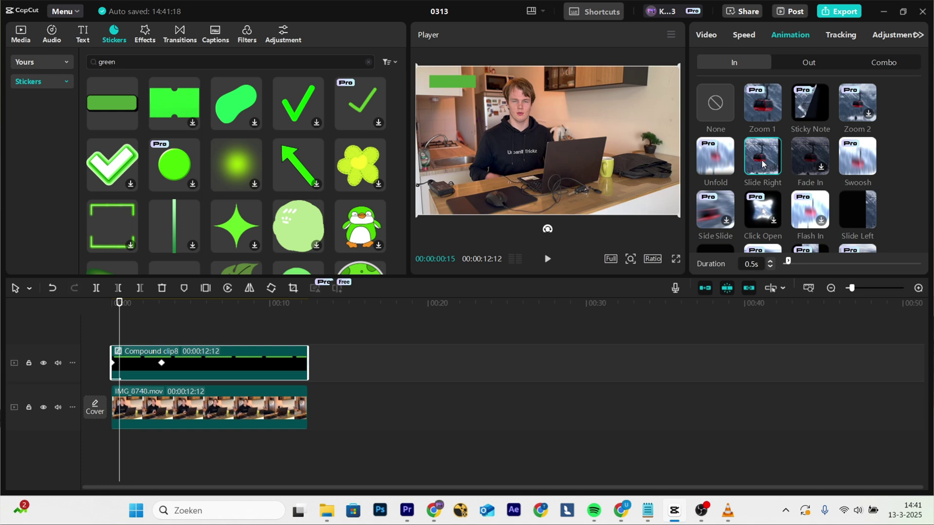
left_click(860, 155)
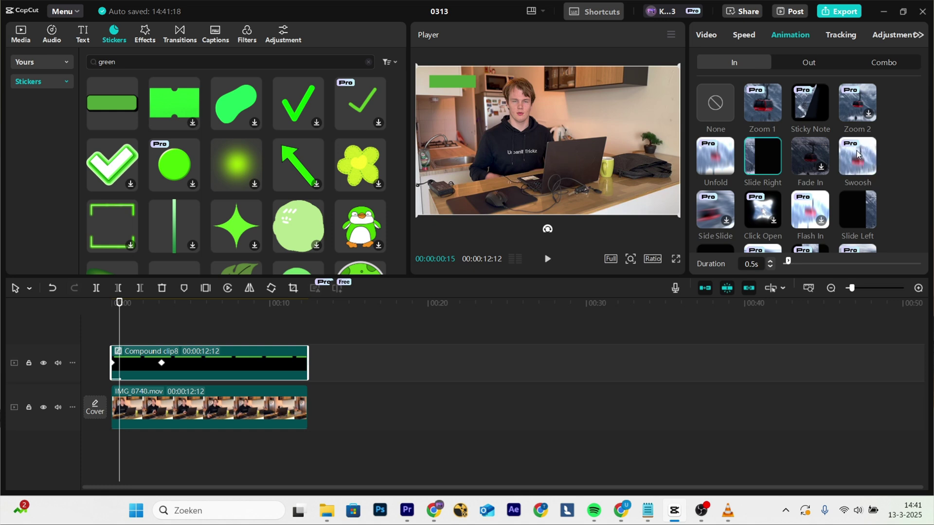
left_click(205, 257)
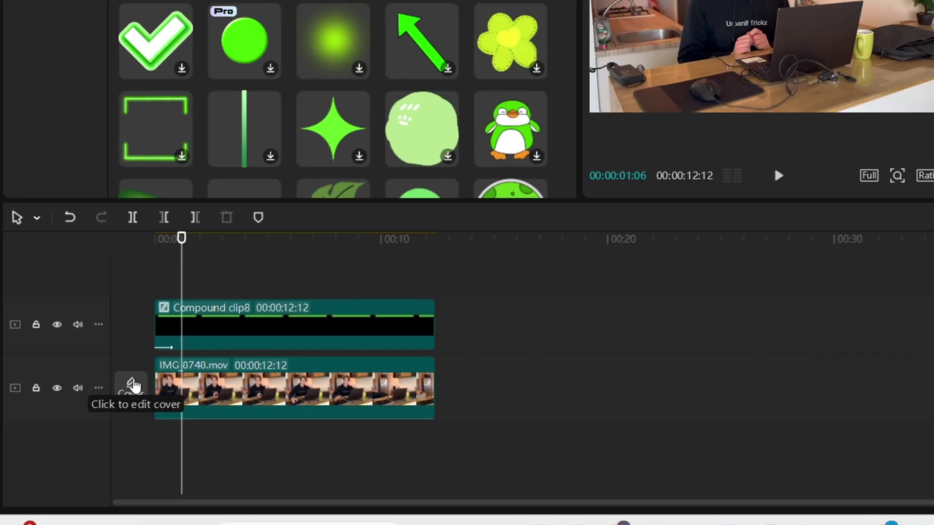
- Pick a later frame of the kitchen video as the cover image
left_click(133, 385)
left_click(408, 386)
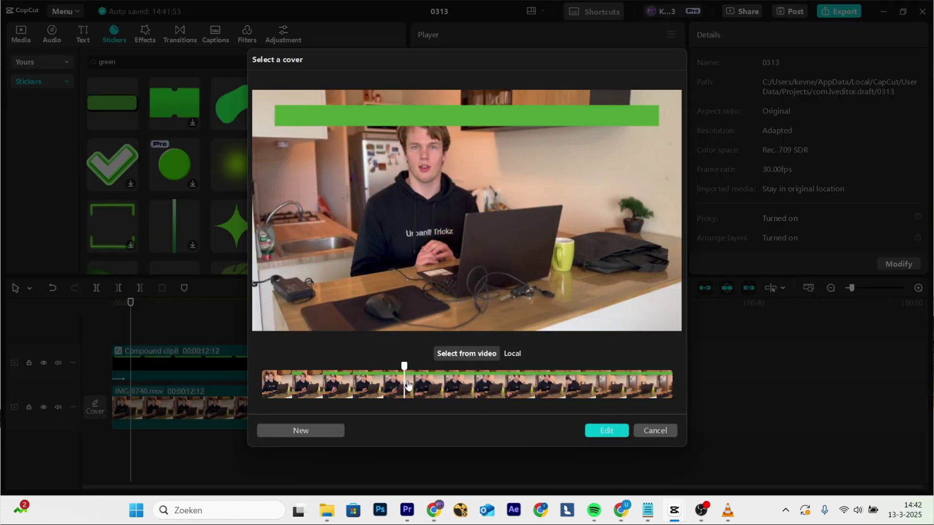
left_click_drag(408, 385, 456, 378)
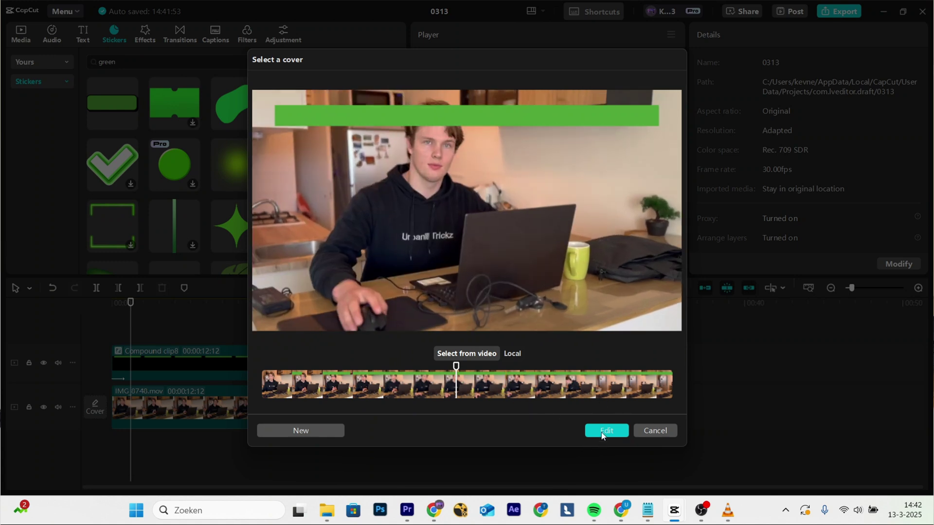
left_click(603, 432)
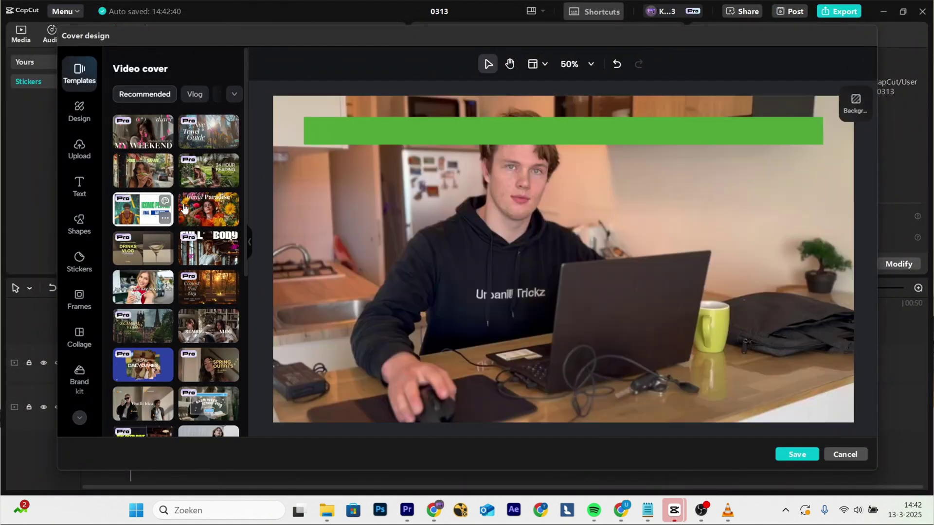
- Apply THE DEEP DIVE template to the cover design
scroll(187, 228, "down", 5)
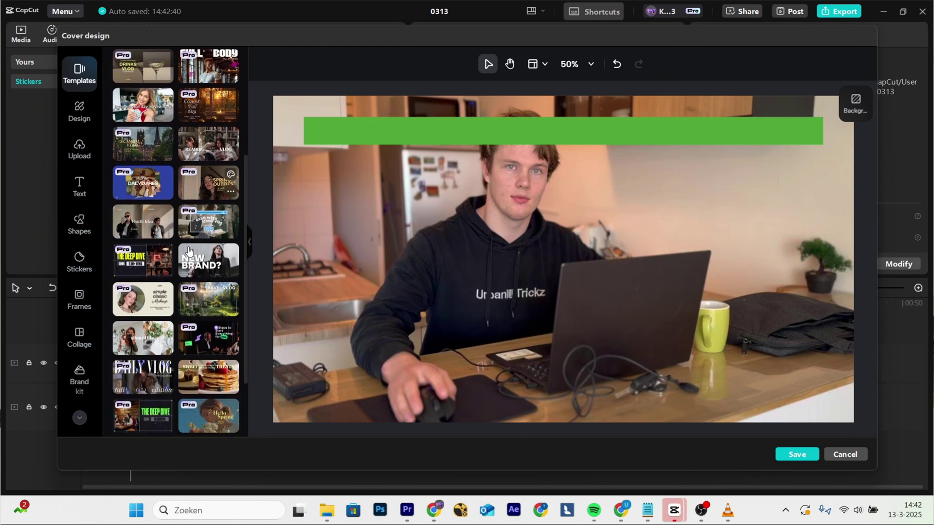
scroll(181, 243, "down", 2)
left_click(151, 200)
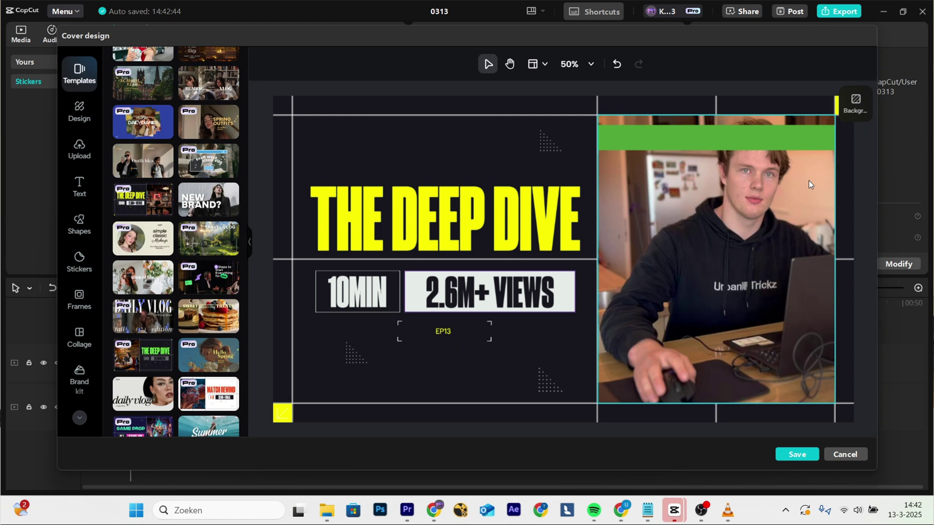
- Replace the cover's main title text with CAPCUT TRICKS
left_click(417, 225)
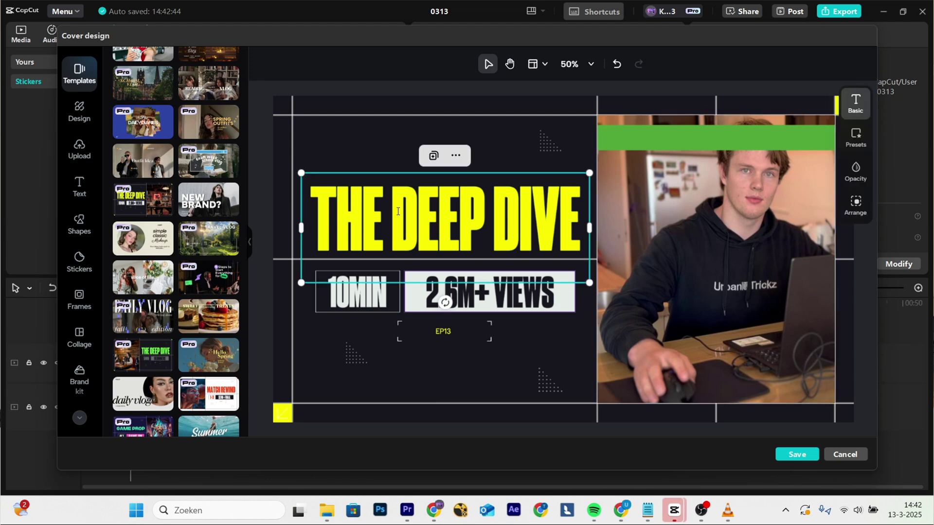
double_click(417, 212)
key("ctrl+a")
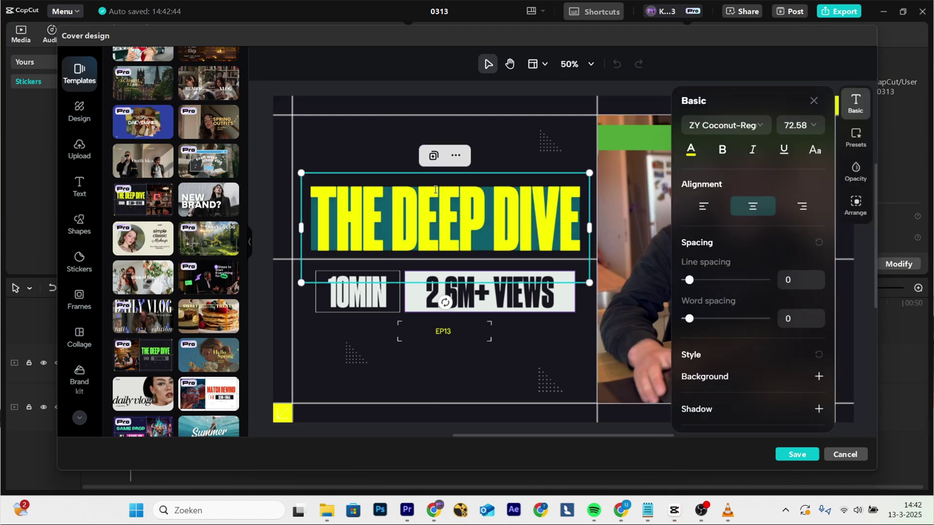
type("CAPCUT TRICKS")
- Change the 10MIN label to TOP 10 and the neighbouring label to Noob to Pro
double_click(358, 292)
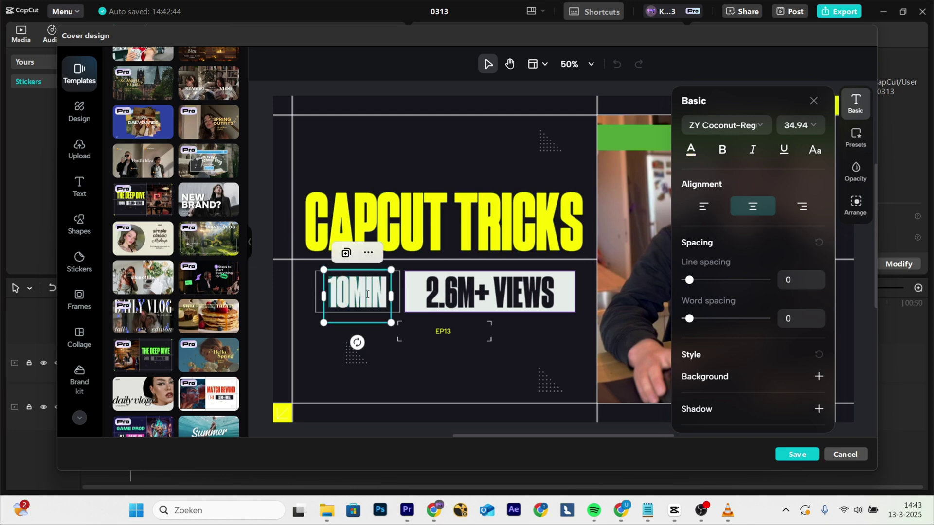
type("TOP 10")
double_click(489, 292)
type("Noob to Pro")
left_click(734, 71)
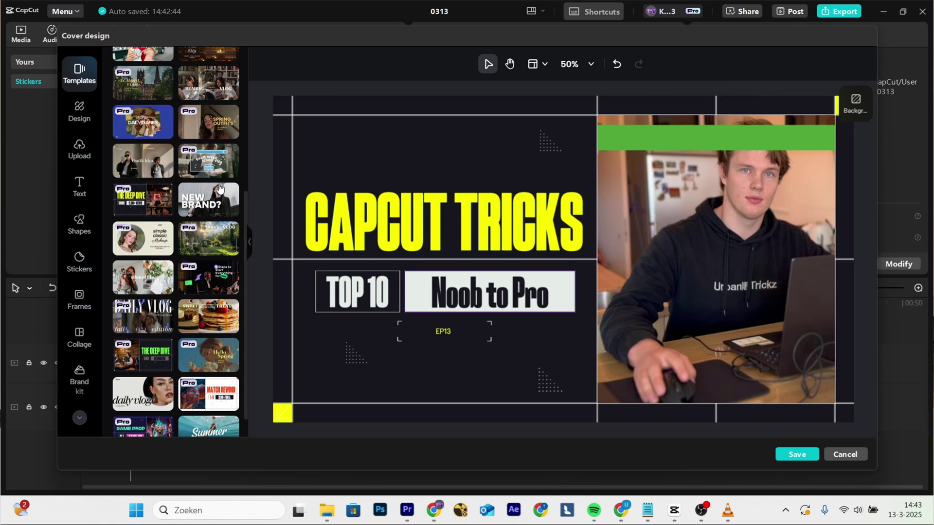
scroll(205, 236, "down", 1)
scroll(204, 236, "up", 10)
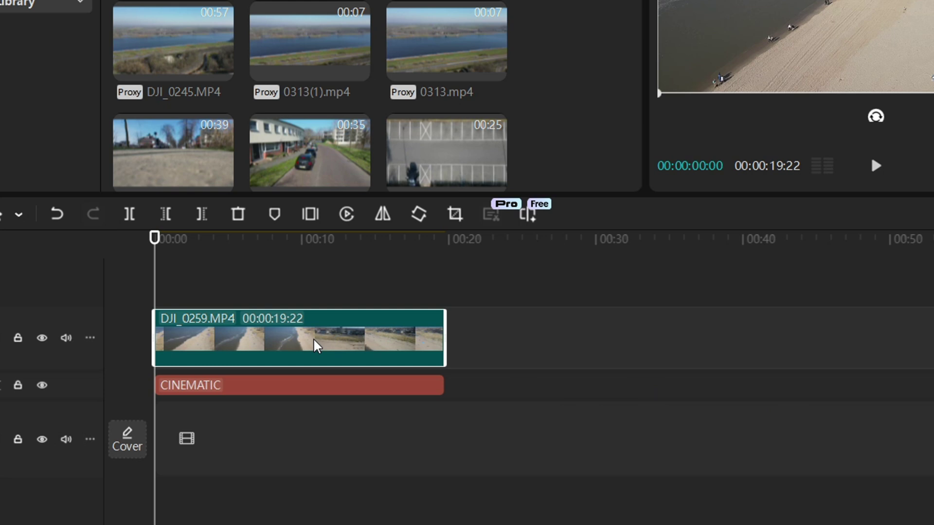
- Align the beach clip to start at 00:00 above the CINEMATIC text clip
left_click(234, 388)
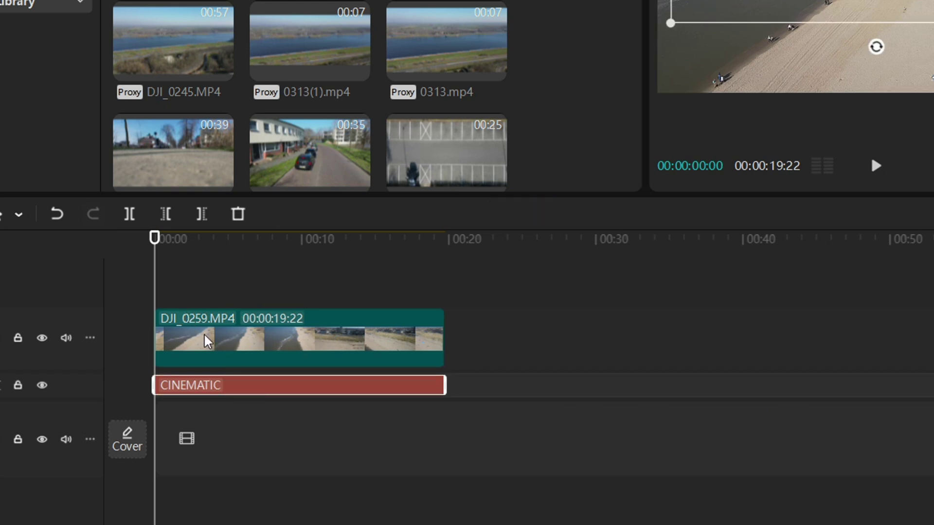
left_click_drag(204, 340, 298, 340)
left_click(379, 385)
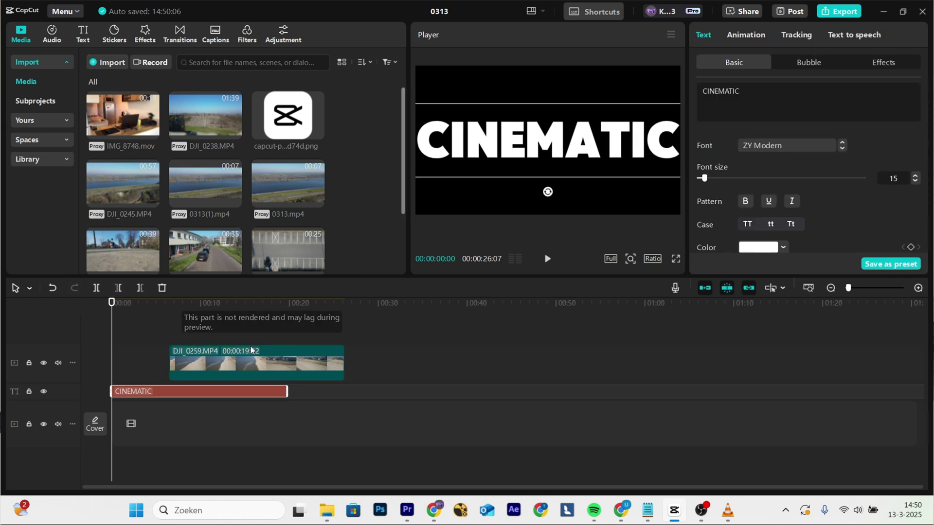
left_click_drag(174, 369, 116, 369)
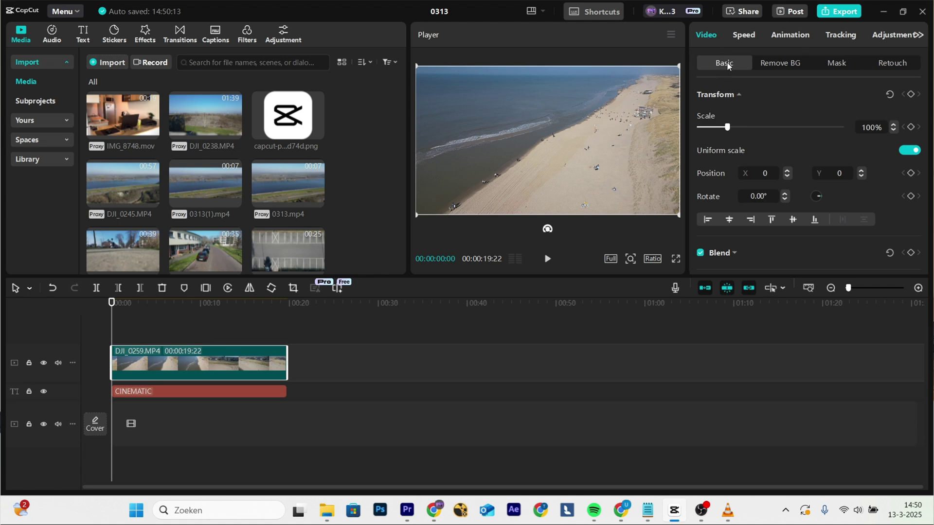
scroll(752, 153, "down", 10)
scroll(746, 136, "up", 5)
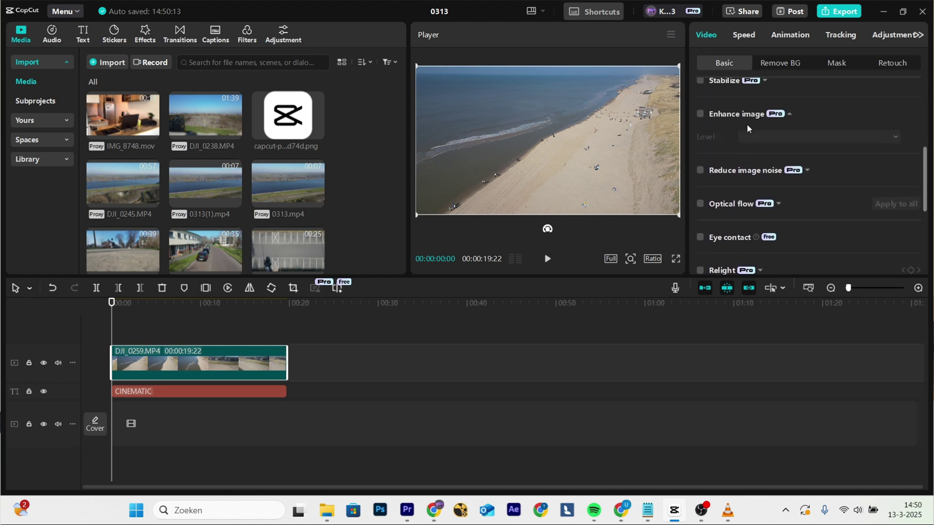
- Set the beach clip's blend mode to Darken and play back the text-filled footage
left_click(735, 116)
left_click(764, 173)
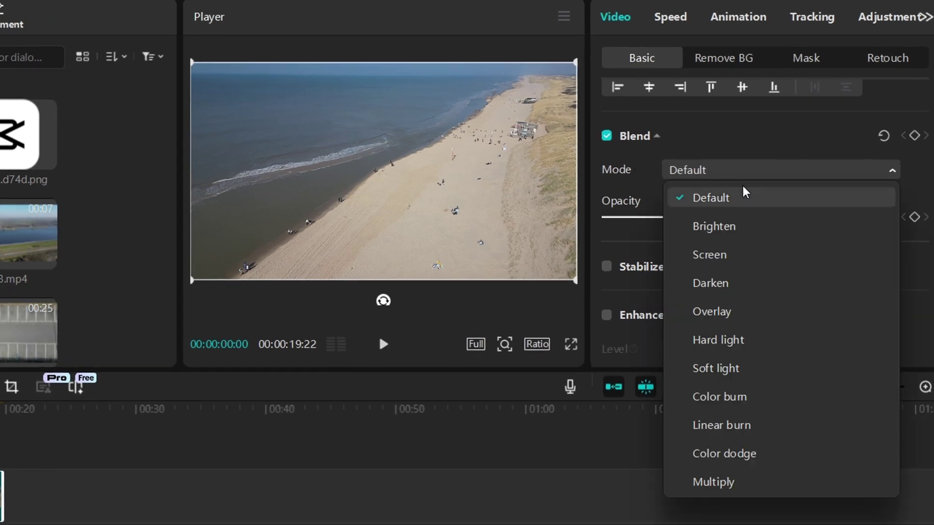
left_click(727, 292)
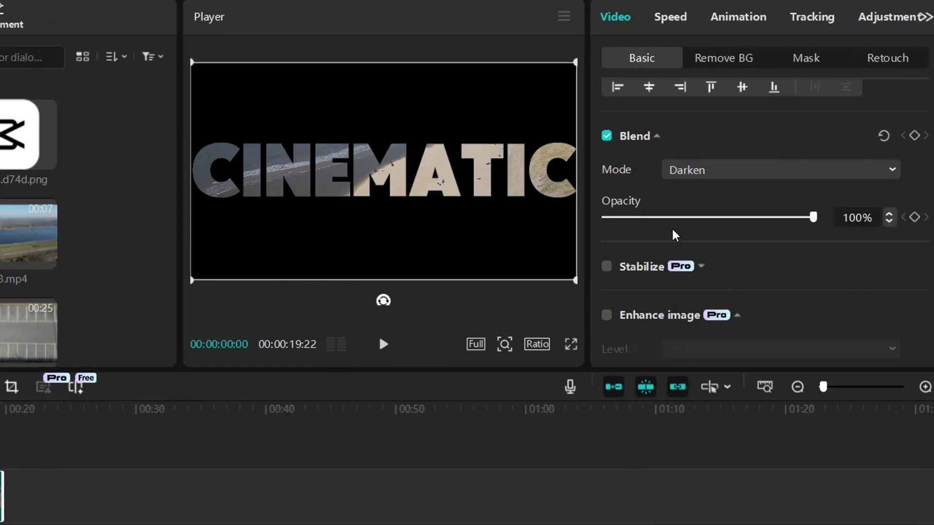
key("space")
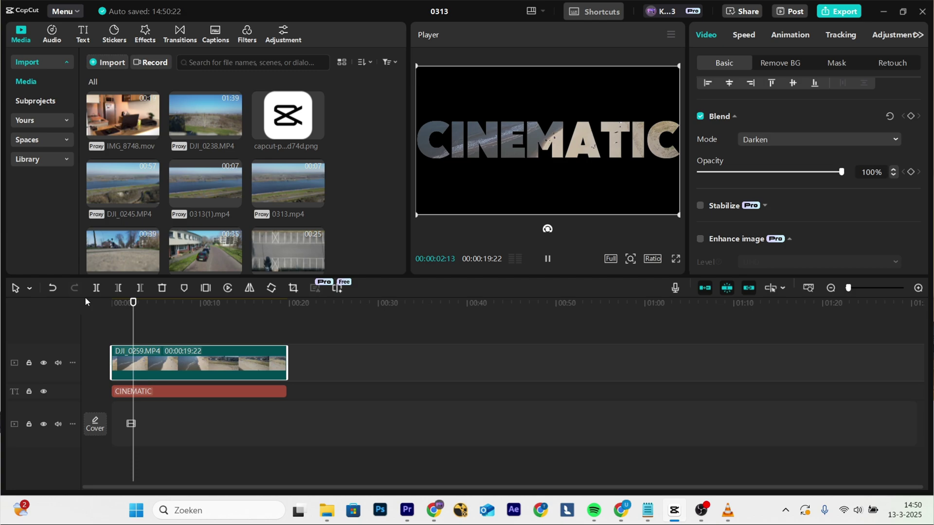